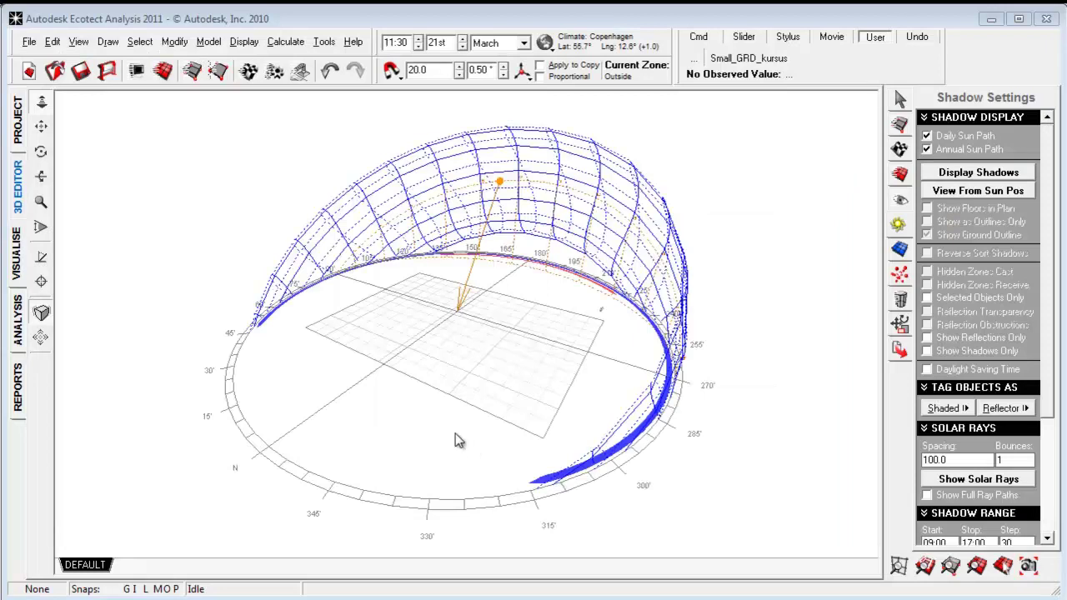
- Launch the Weather Tool from the Tools menu with Copenhagen-Denmark.wea loaded
click(323, 42)
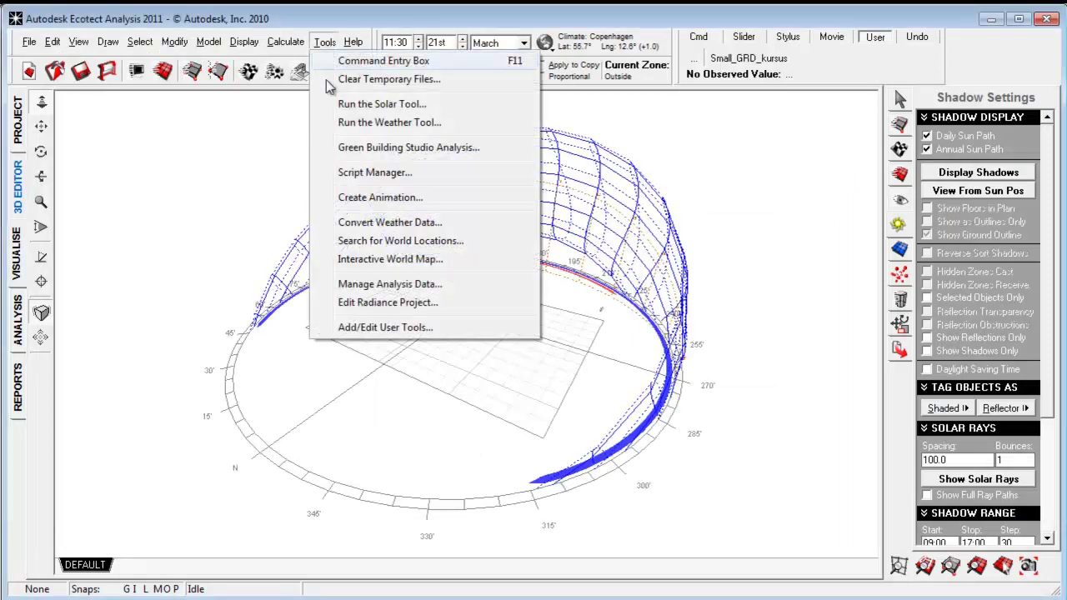
click(360, 122)
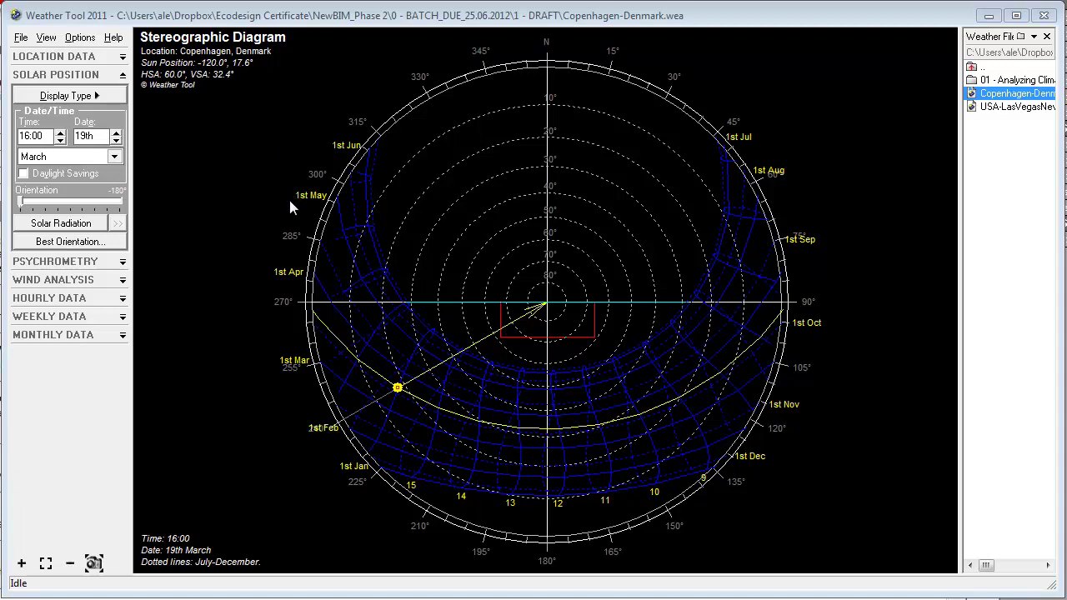
- Move the sun marker to 12th March and load USA-LasVegasNevada.wea
mouse_move(400, 390)
mouse_down()
mouse_move(691, 406)
mouse_move(633, 448)
mouse_move(544, 457)
mouse_move(400, 405)
mouse_up()
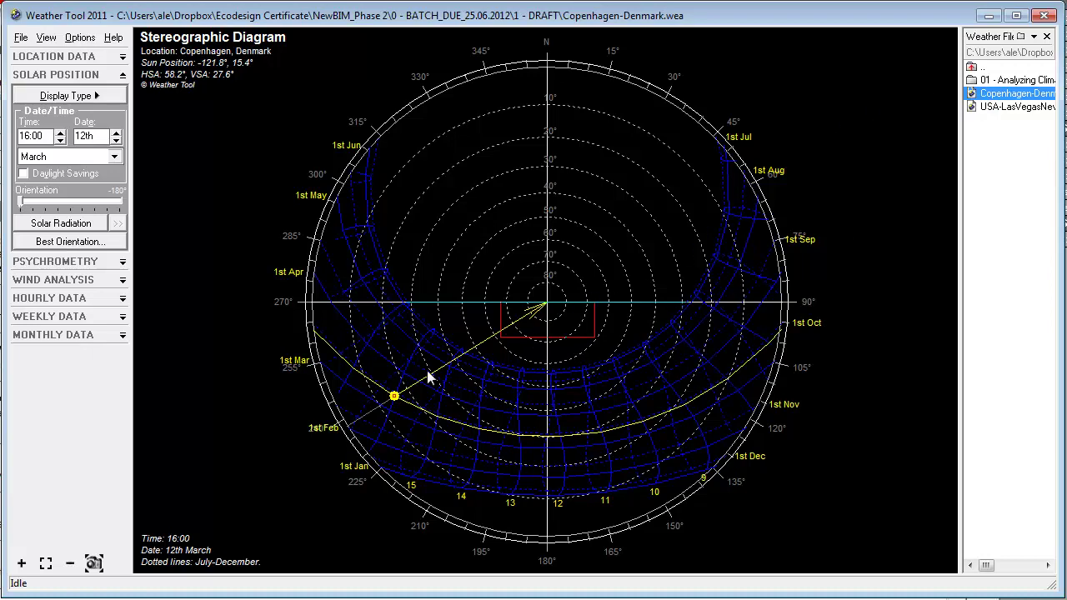
click(1014, 106)
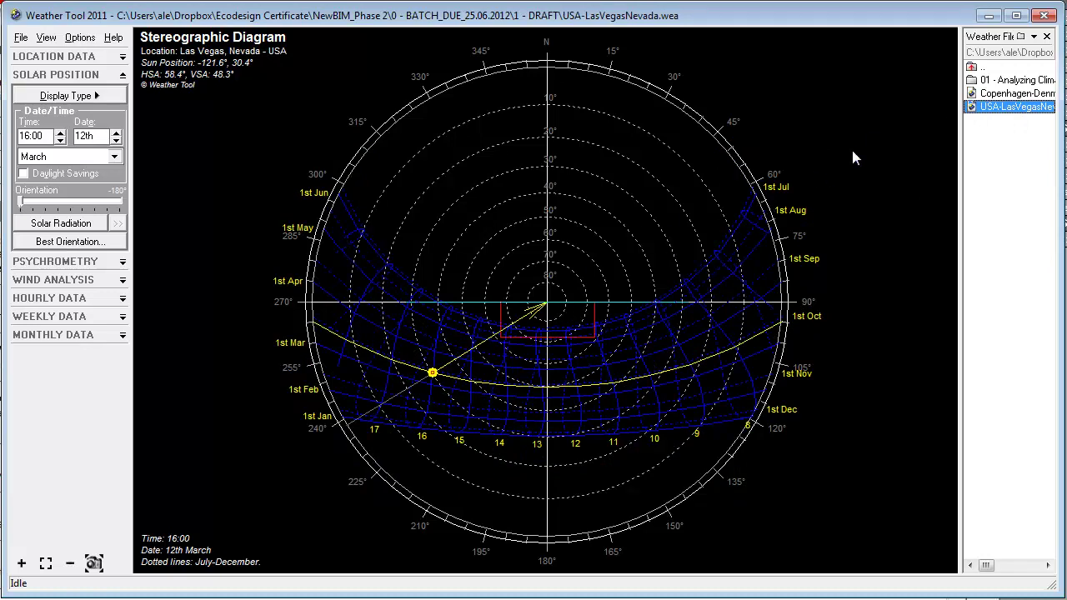
- Reload Copenhagen-Denmark.wea from the Weather File Explorer list
click(1001, 93)
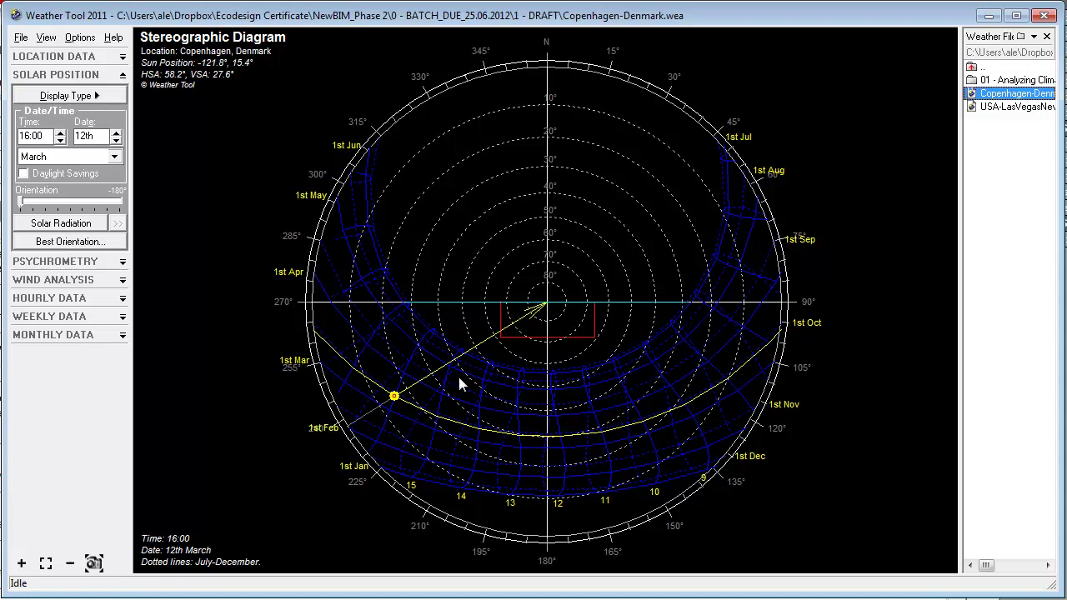
- Rotate the building orientation and set the sun position to 09:00 on 17th May
drag(22, 205, 37, 206)
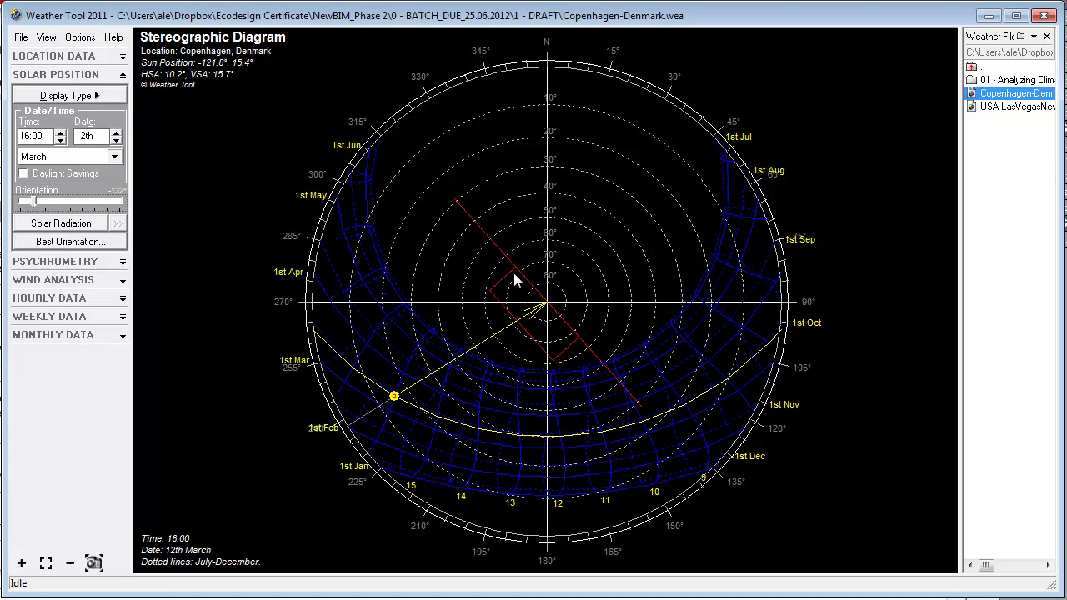
drag(396, 395, 665, 392)
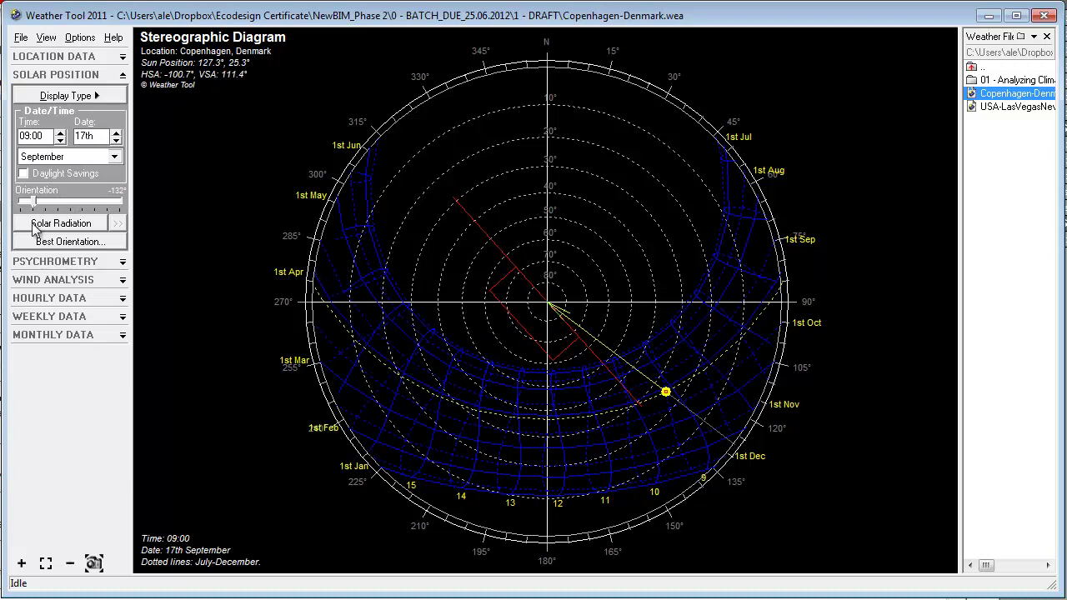
click(46, 159)
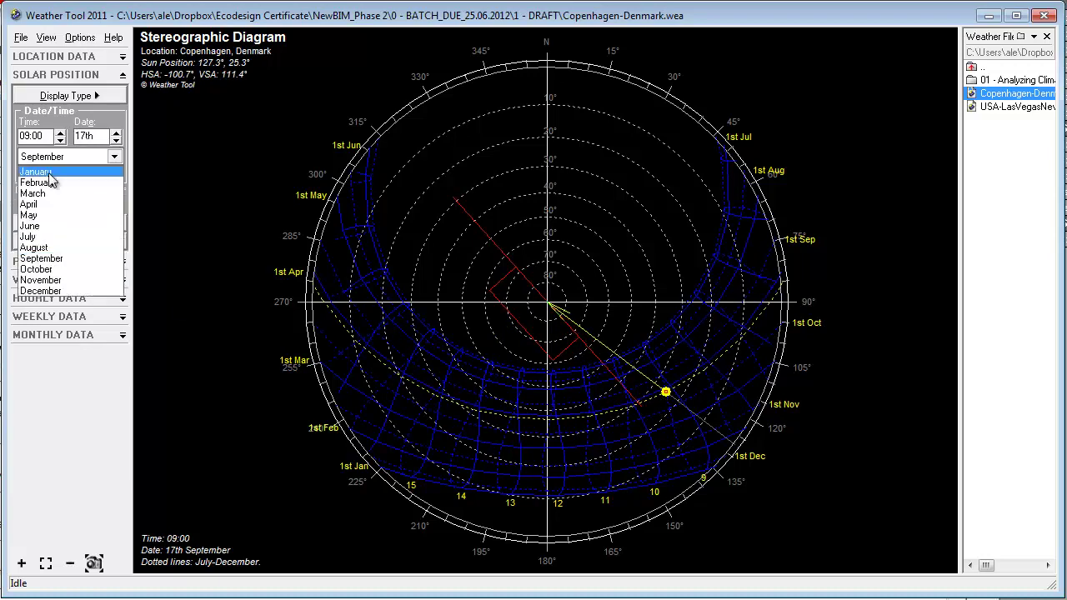
click(58, 222)
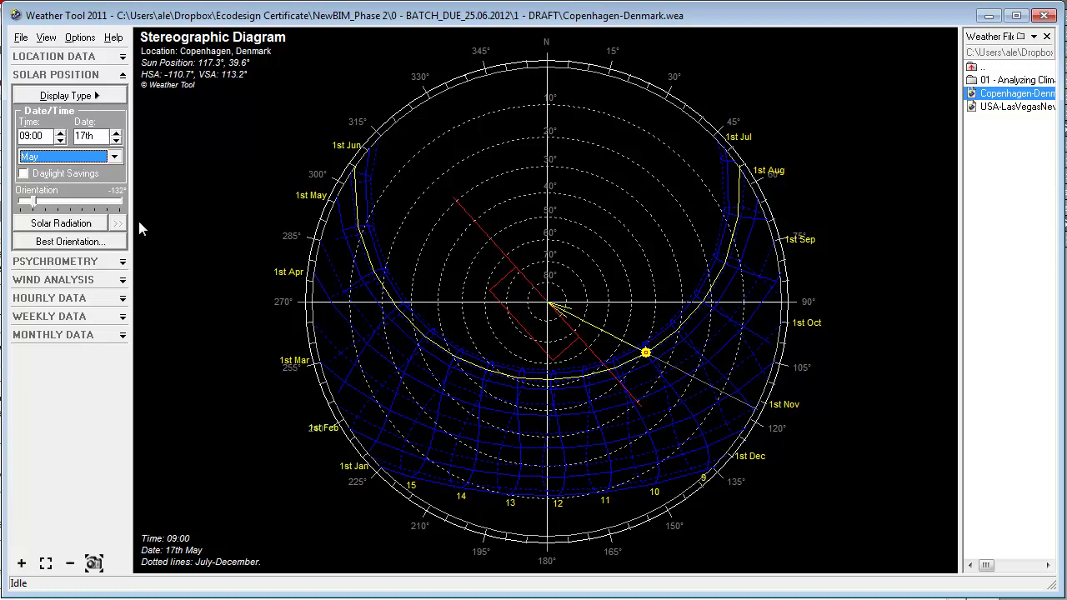
- Preview solar radiation, set building orientation to -123°, and return to the sun-path diagram
click(66, 227)
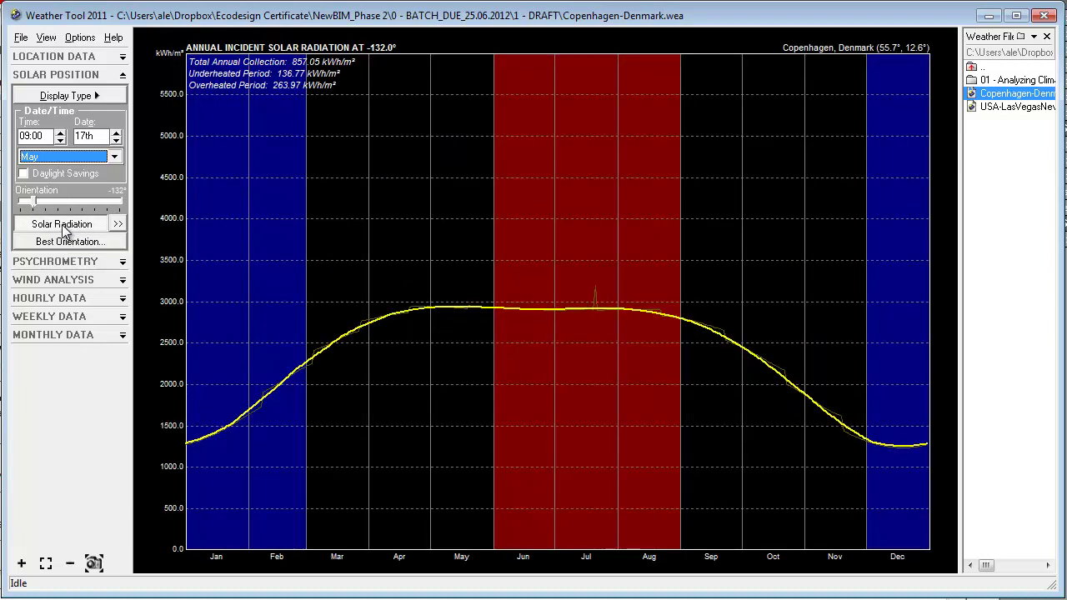
drag(33, 202, 81, 204)
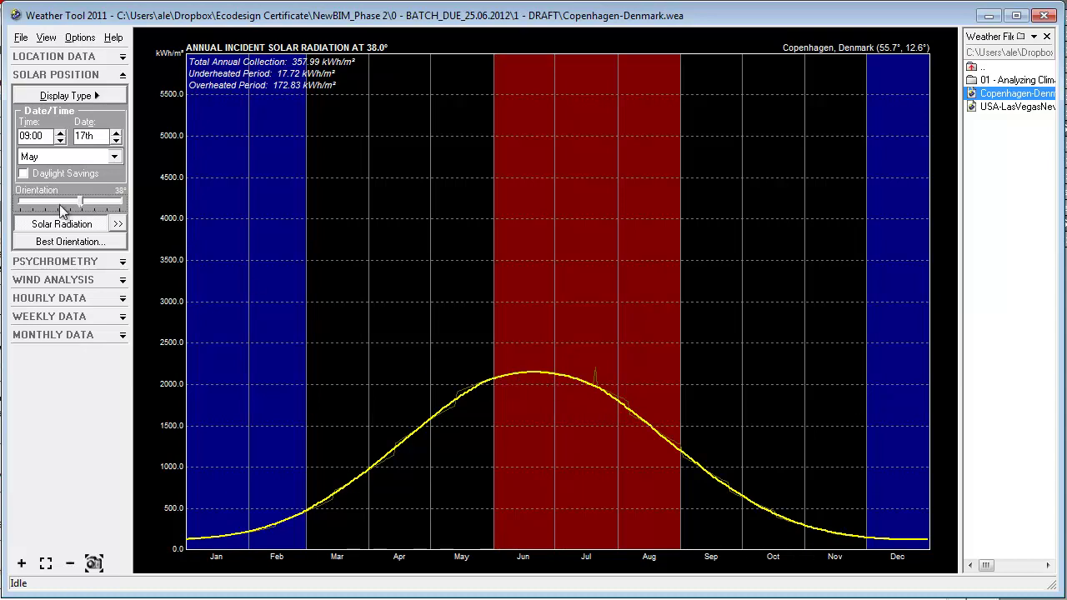
drag(84, 205, 37, 204)
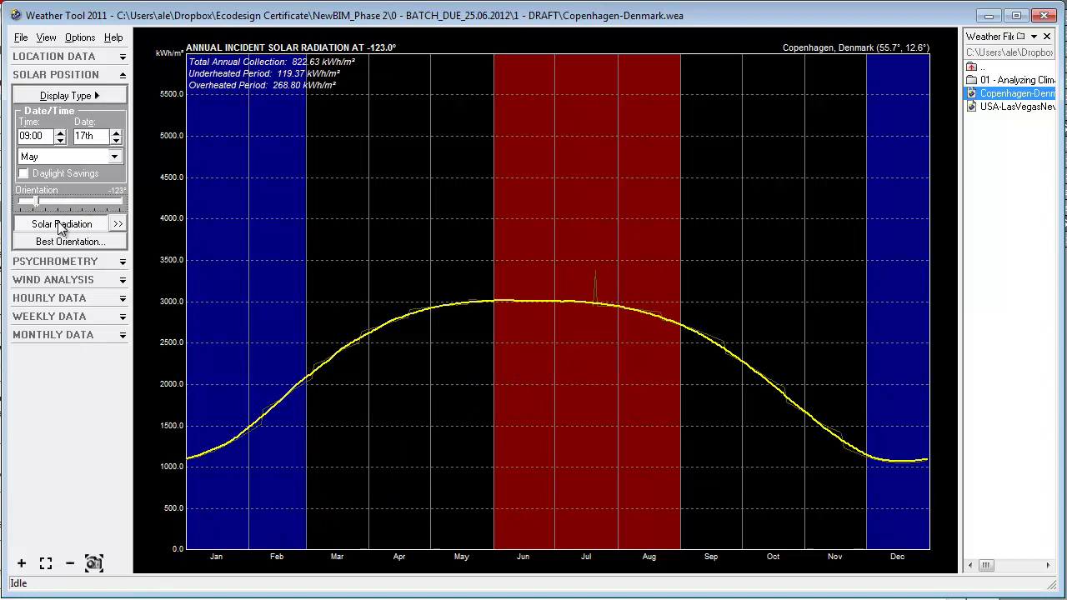
click(60, 225)
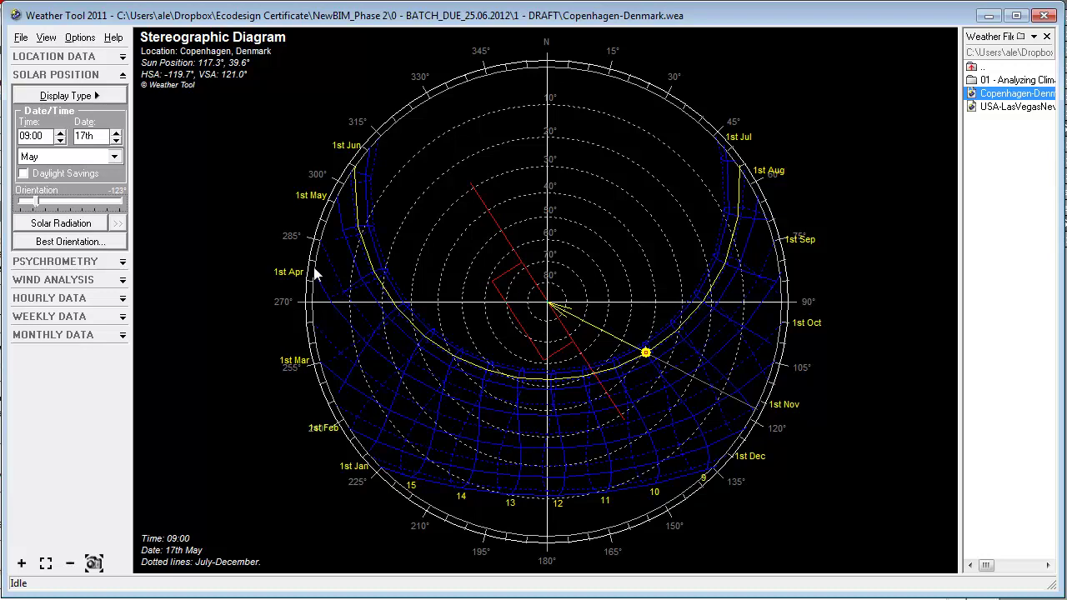
- Calculate Best Orientation with default hottest/coldest months, giving a 180° compromise
click(90, 247)
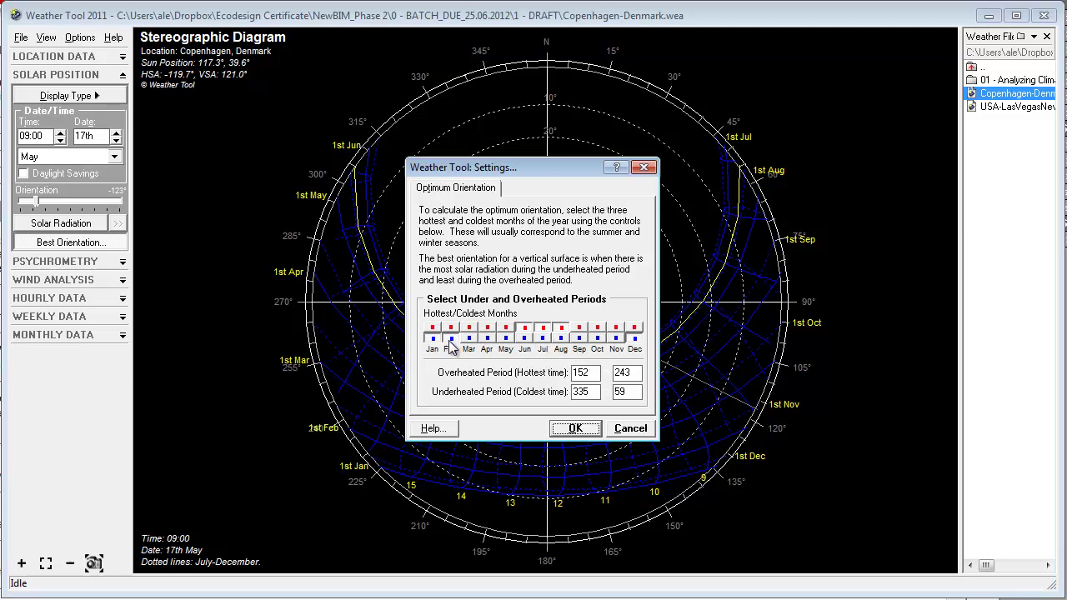
click(575, 428)
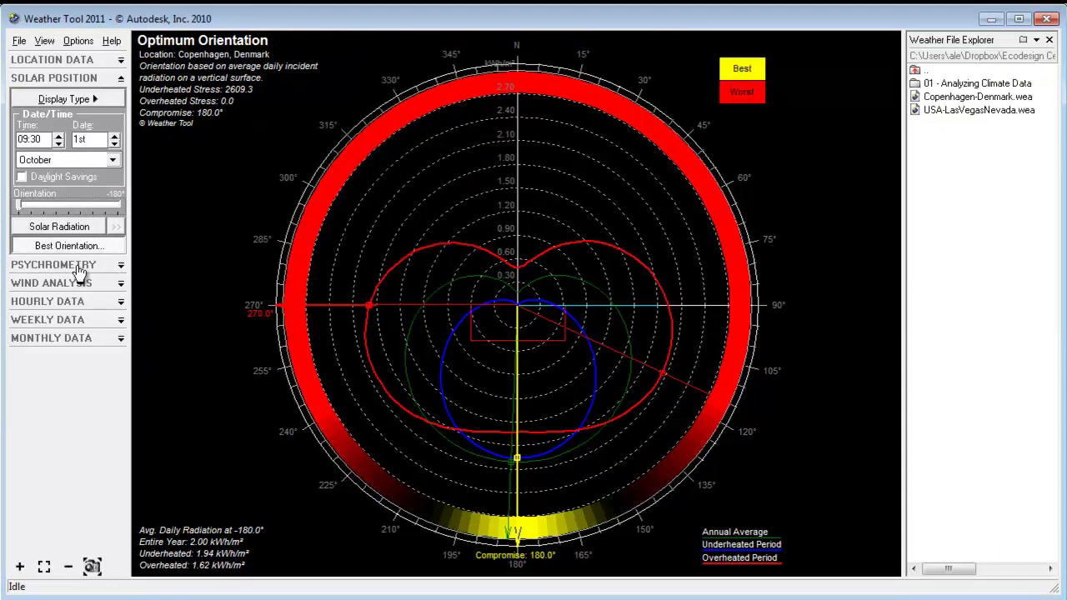
- Show Copenhagen's all-year psychrometric chart and adjust the Activity slider
click(53, 264)
double_click(974, 98)
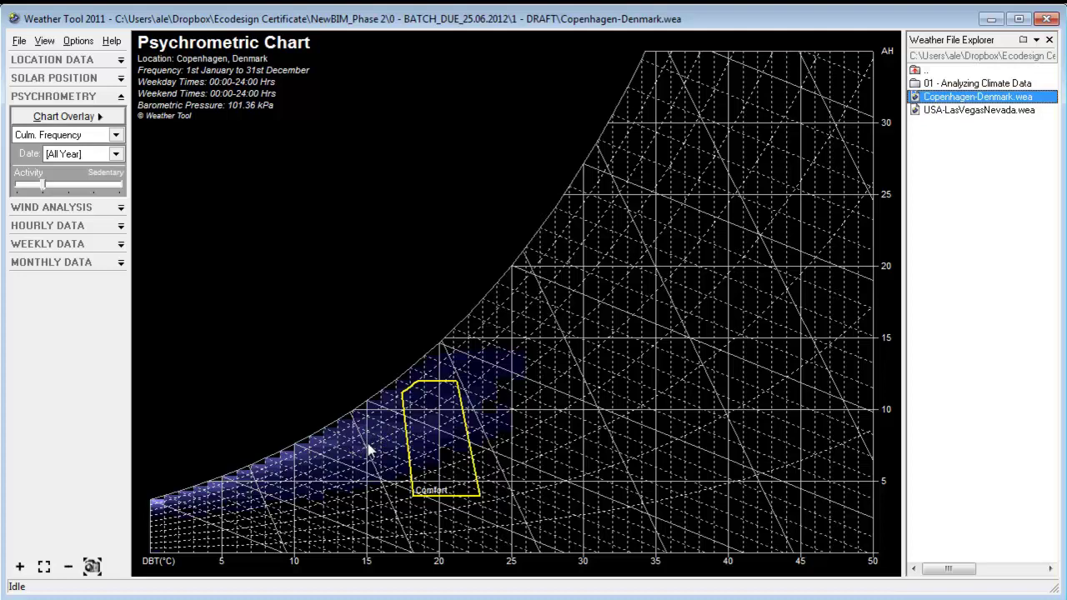
mouse_move(43, 186)
mouse_down()
mouse_move(70, 186)
mouse_move(26, 186)
mouse_move(54, 188)
mouse_up()
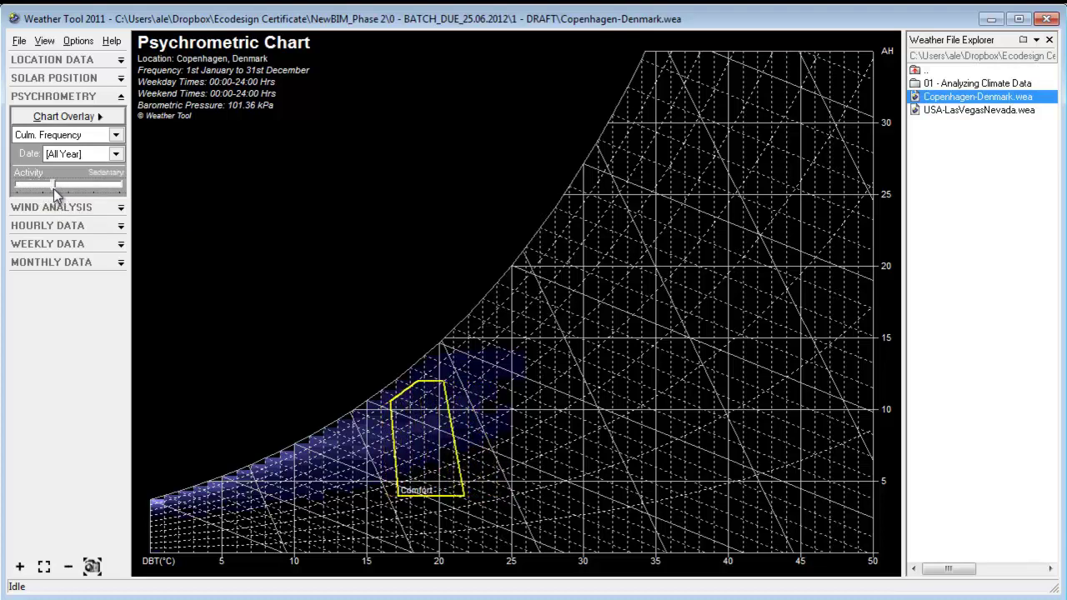
- Run Passive Design Analysis combining six techniques over weekday hours 8–19
right_click(384, 247)
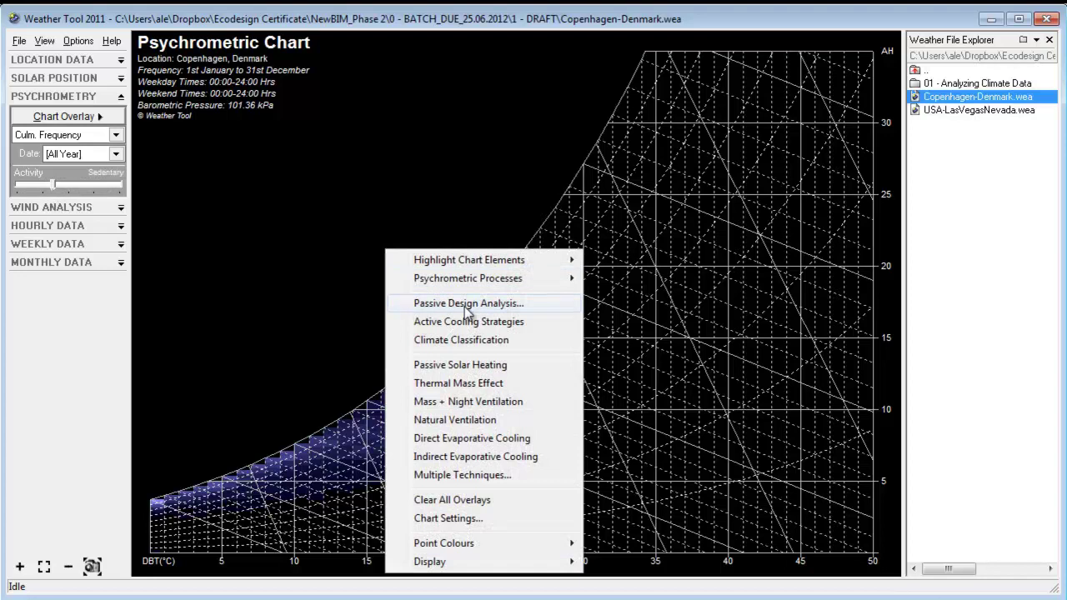
click(469, 305)
click(435, 270)
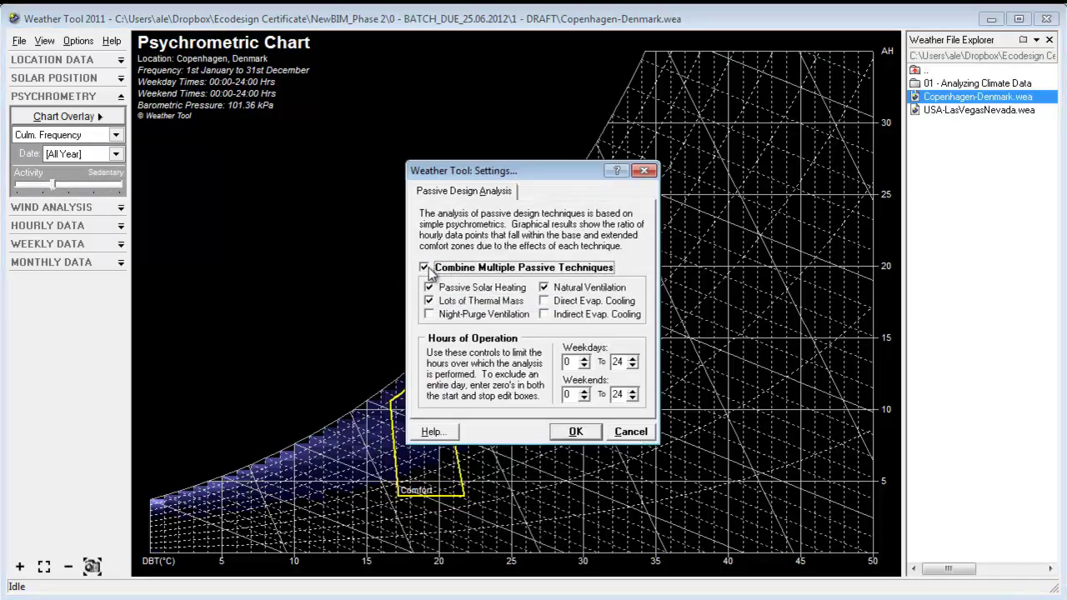
click(432, 314)
click(546, 315)
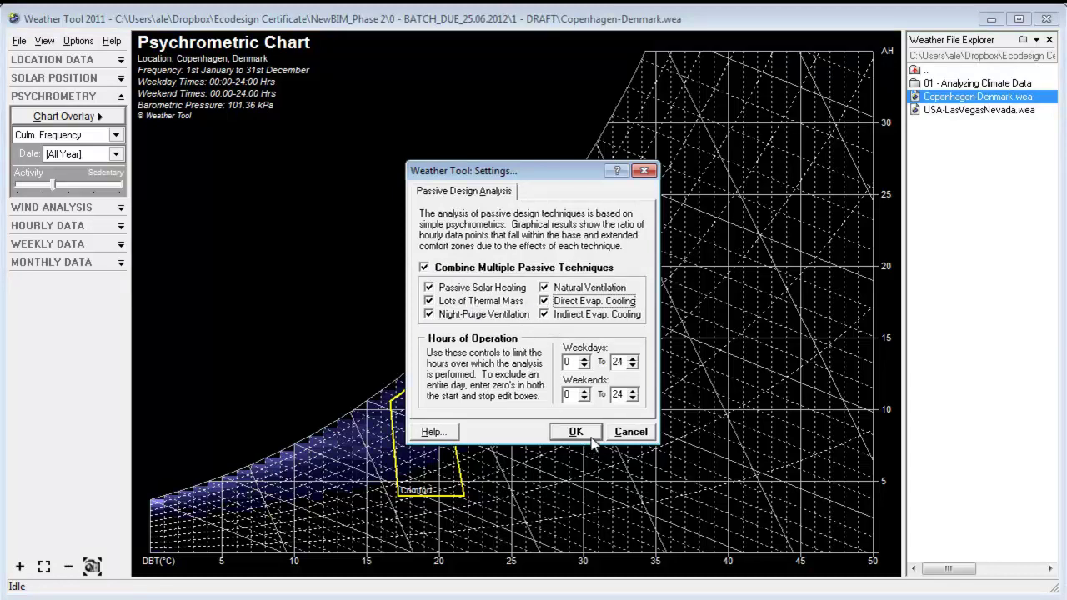
double_click(567, 361)
text(8)
key(Tab)
text(19)
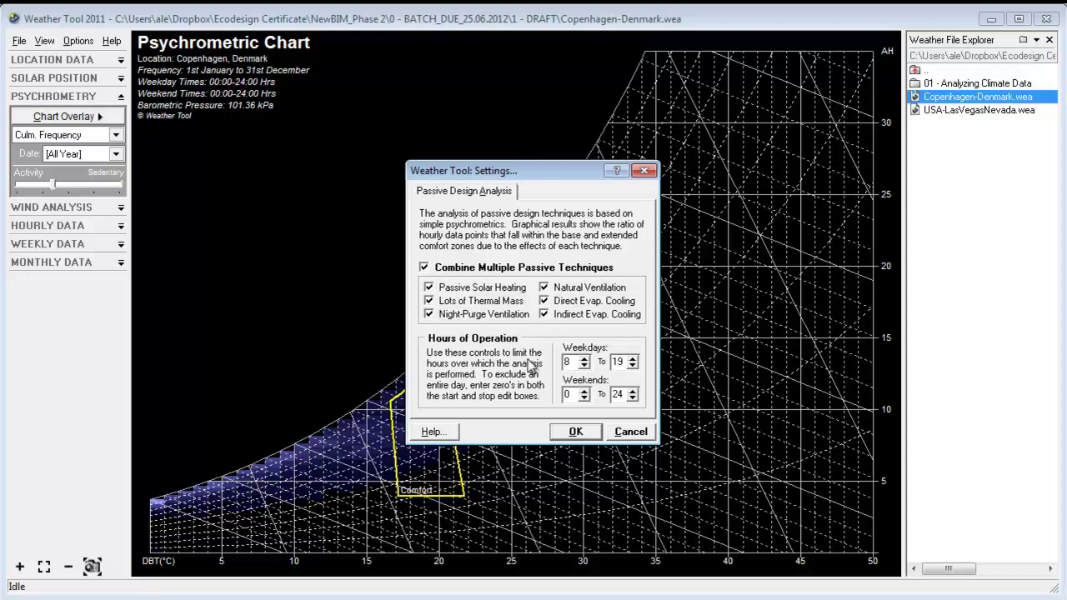
key(Tab)
click(575, 431)
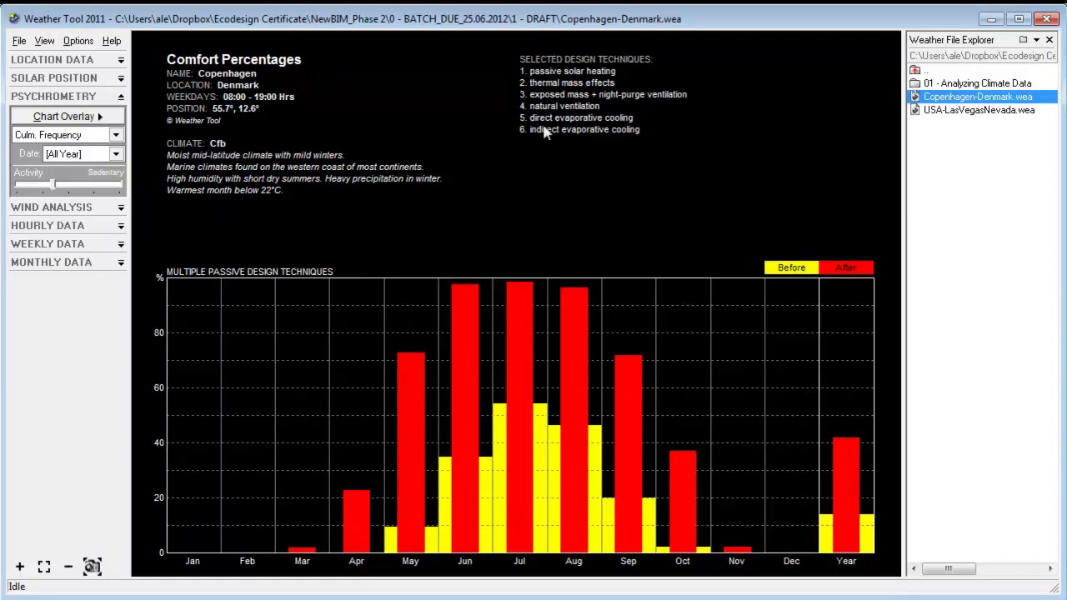
- Rerun the analysis with only Passive Solar Heating checked
right_click(440, 191)
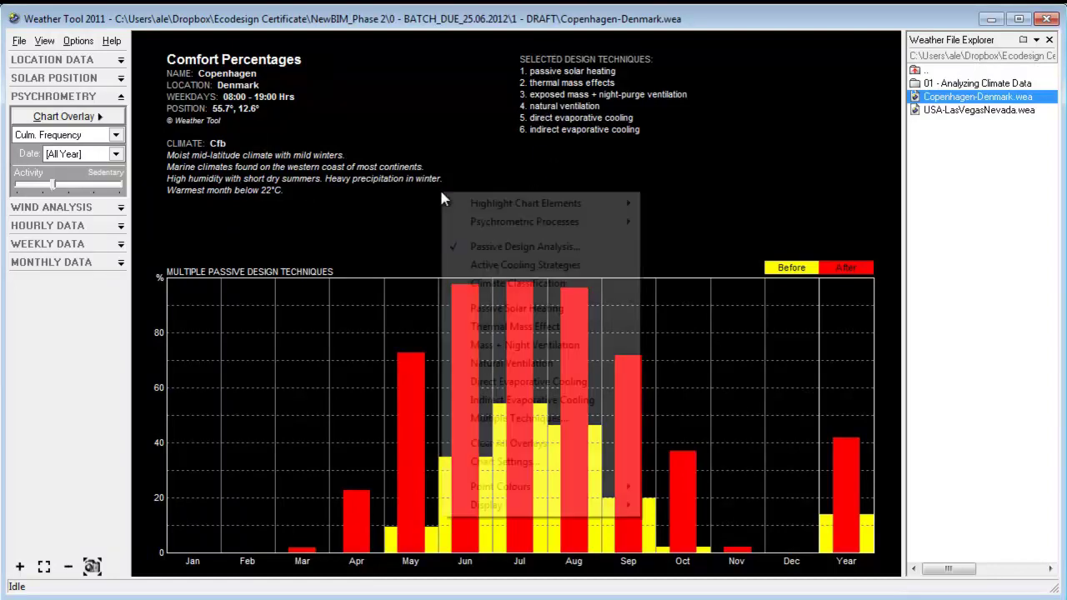
click(504, 247)
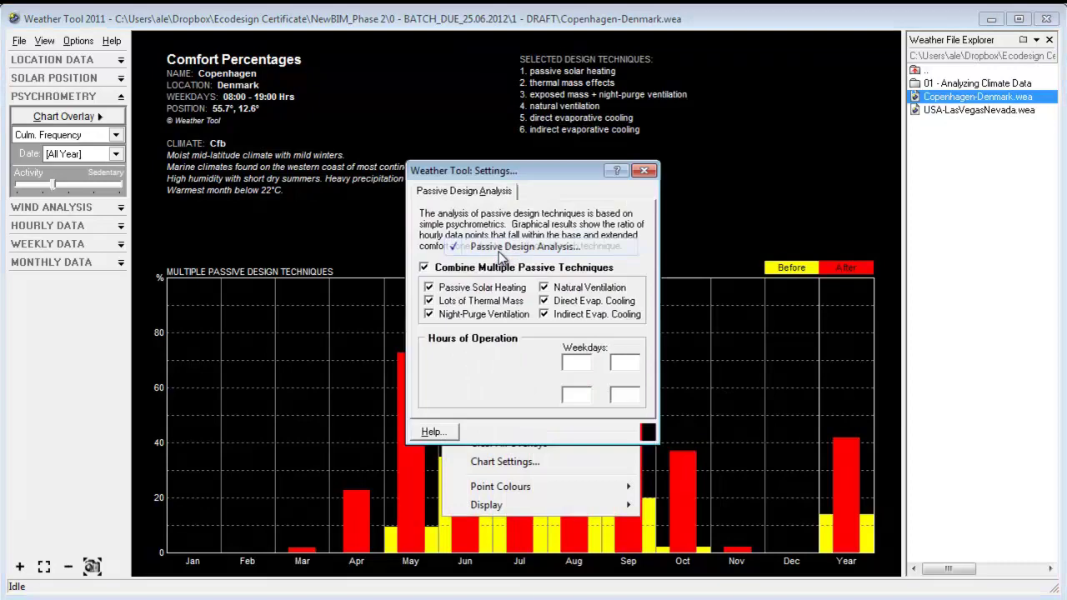
click(430, 301)
click(544, 314)
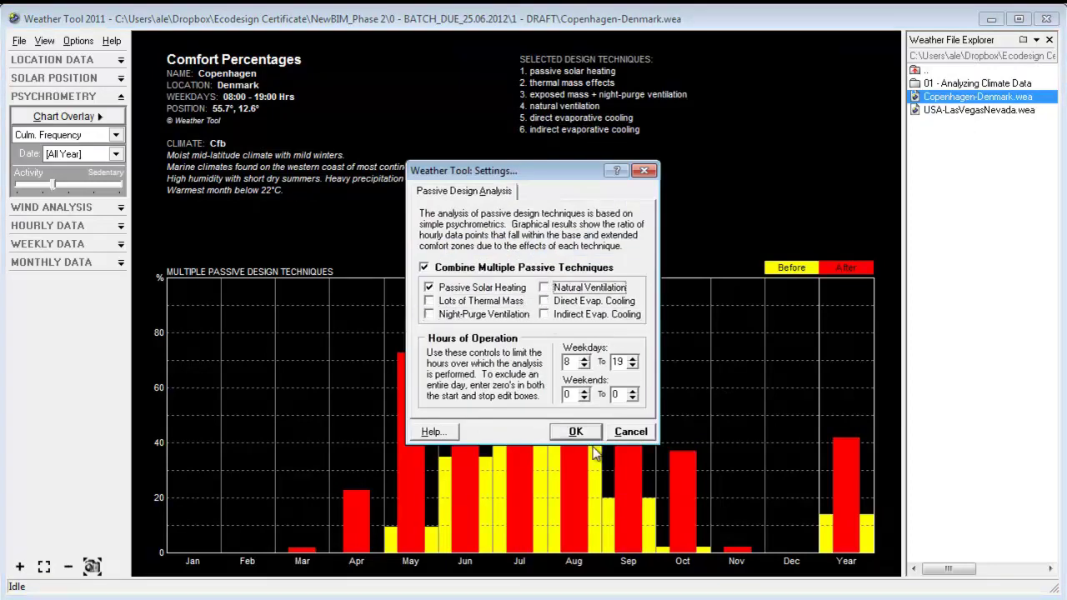
click(575, 434)
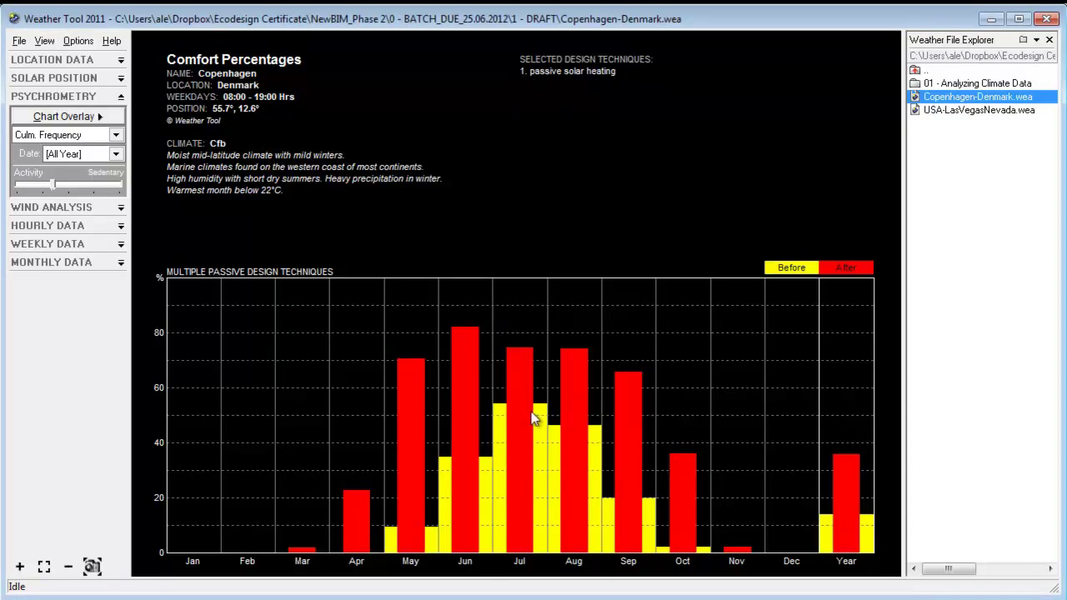
- Return to the psychrometric chart, show monthly ranges, and lower the activity level
click(70, 100)
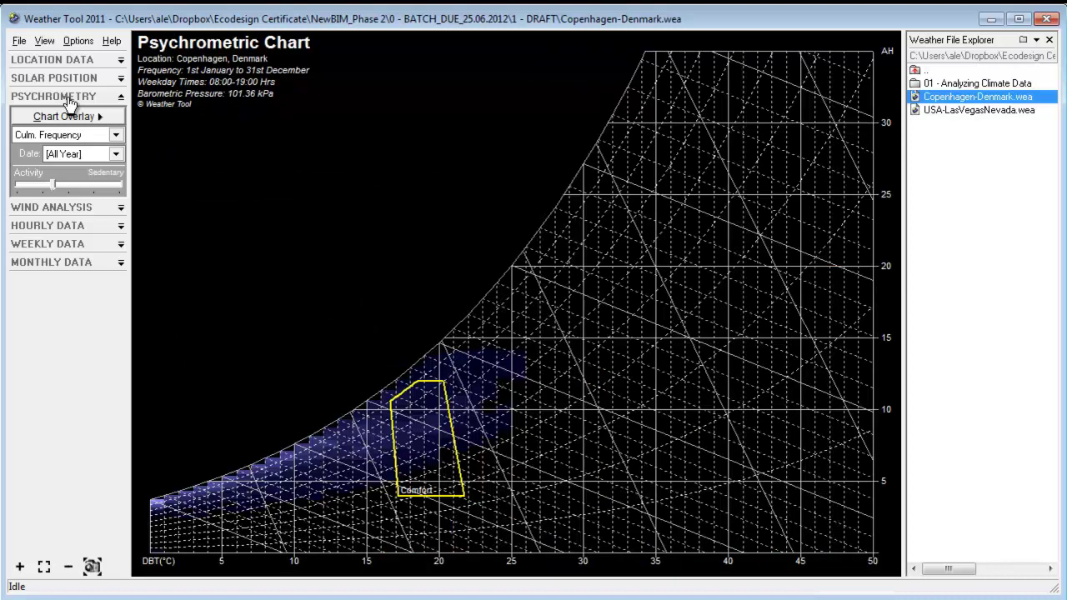
right_click(395, 265)
click(105, 138)
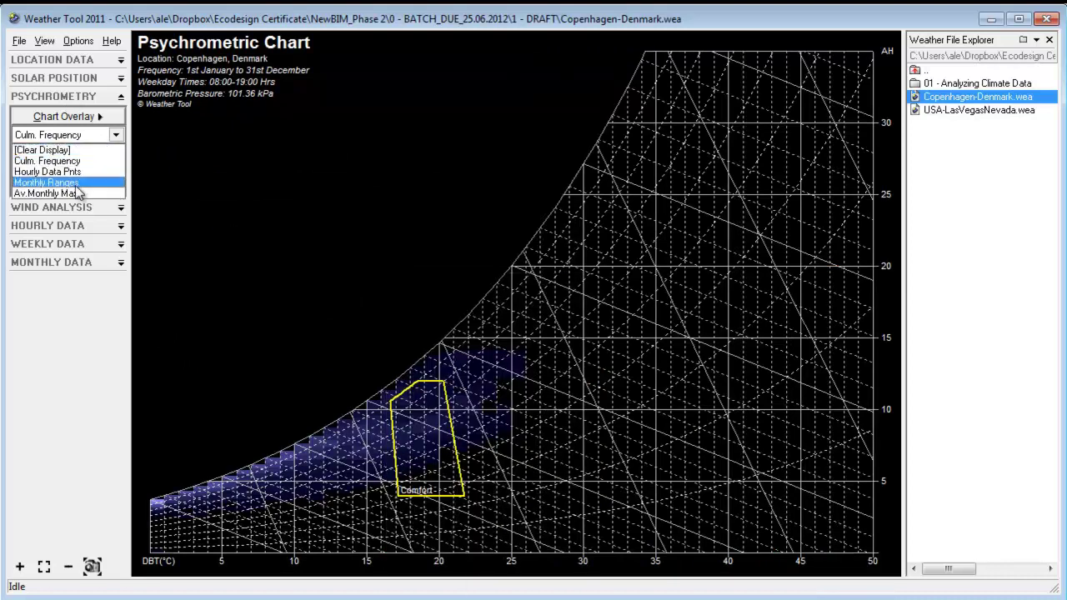
click(79, 183)
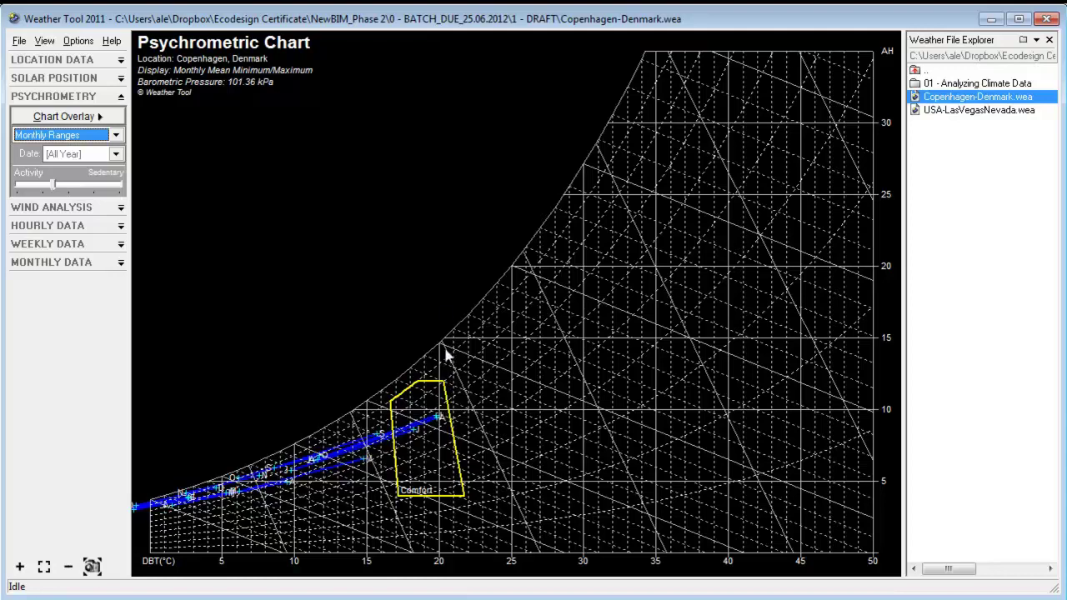
mouse_move(54, 186)
mouse_down()
mouse_move(33, 199)
mouse_move(36, 186)
mouse_up()
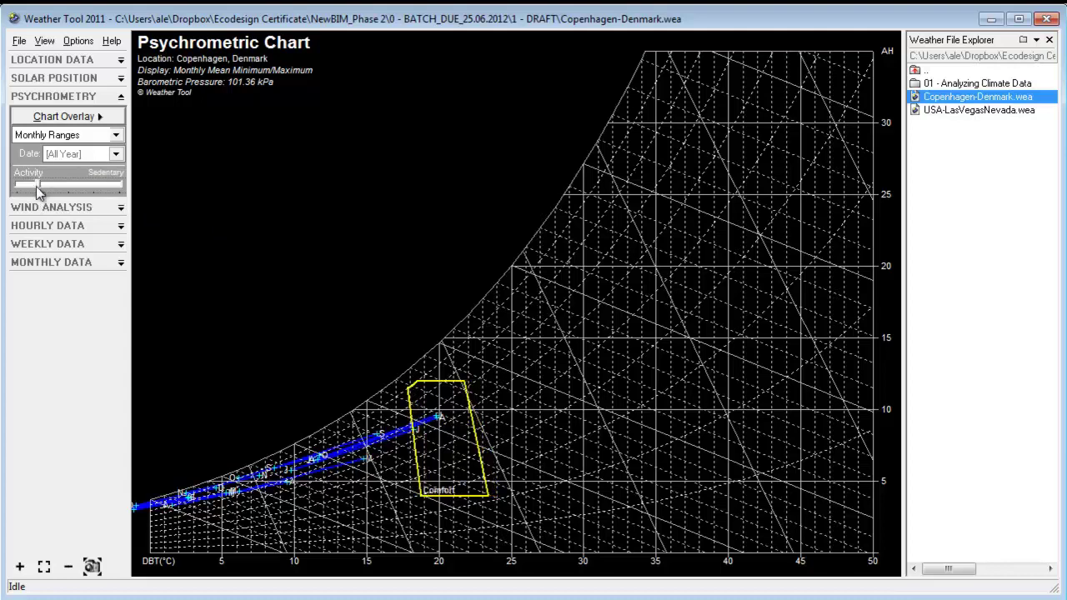
- Overlay the passive solar heating zone with 24% glazing ratio and higher insulation
right_click(353, 223)
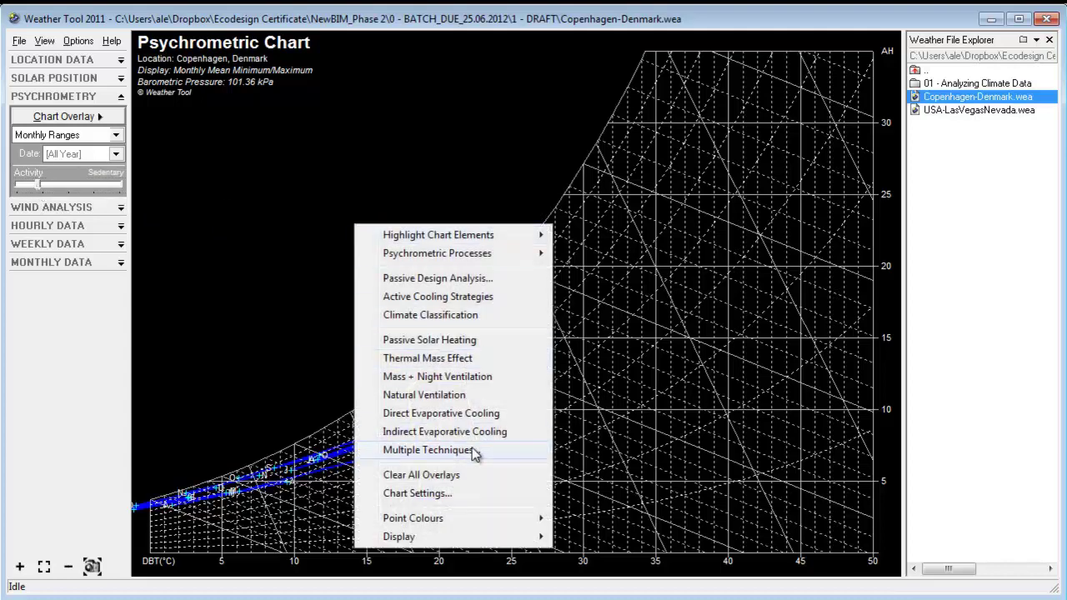
click(458, 341)
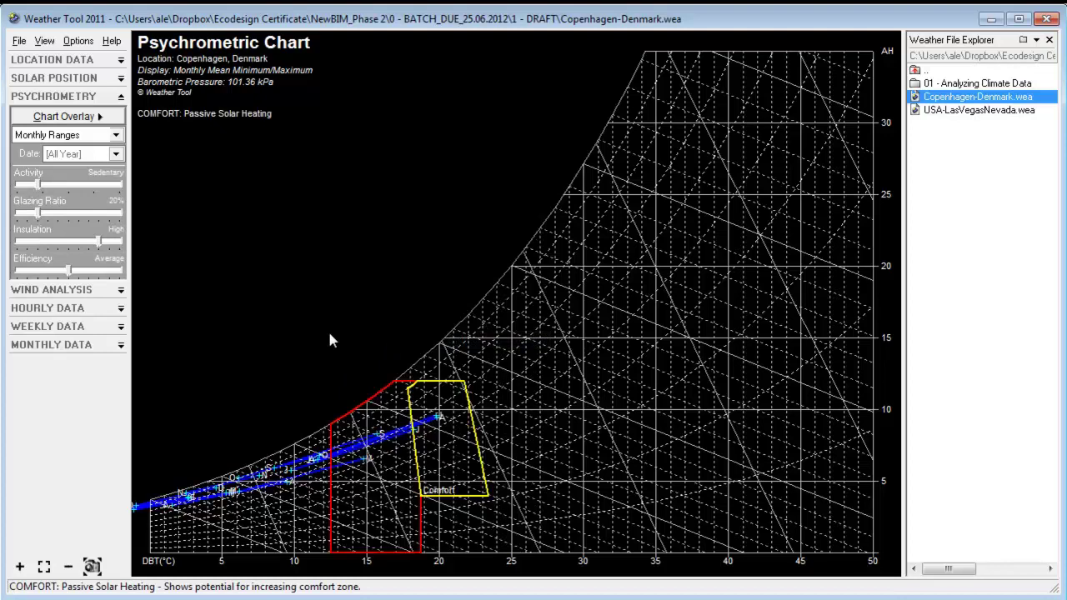
drag(40, 182, 44, 214)
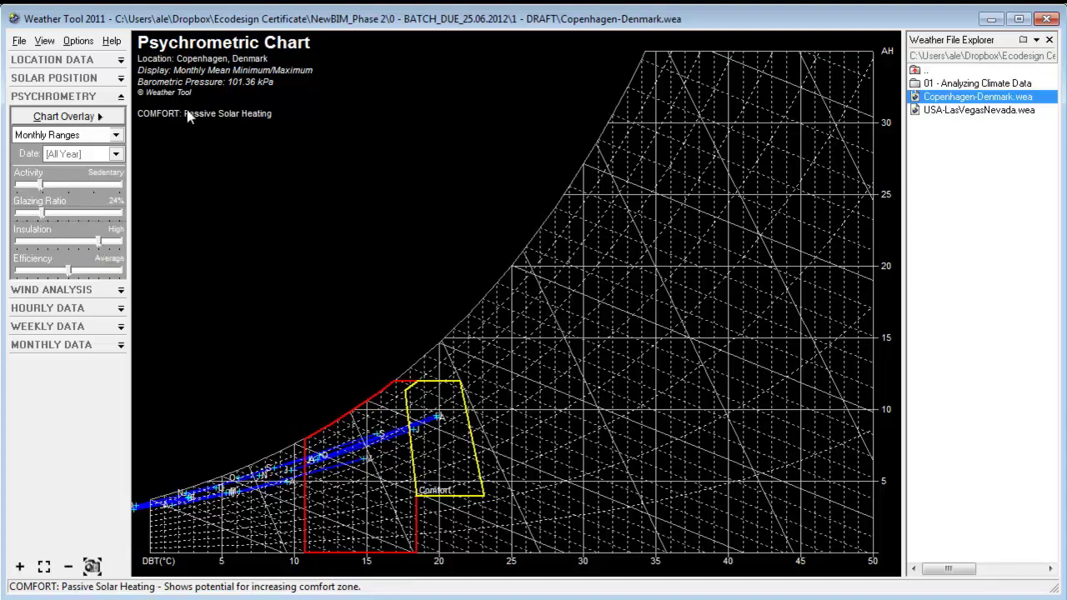
drag(99, 241, 102, 240)
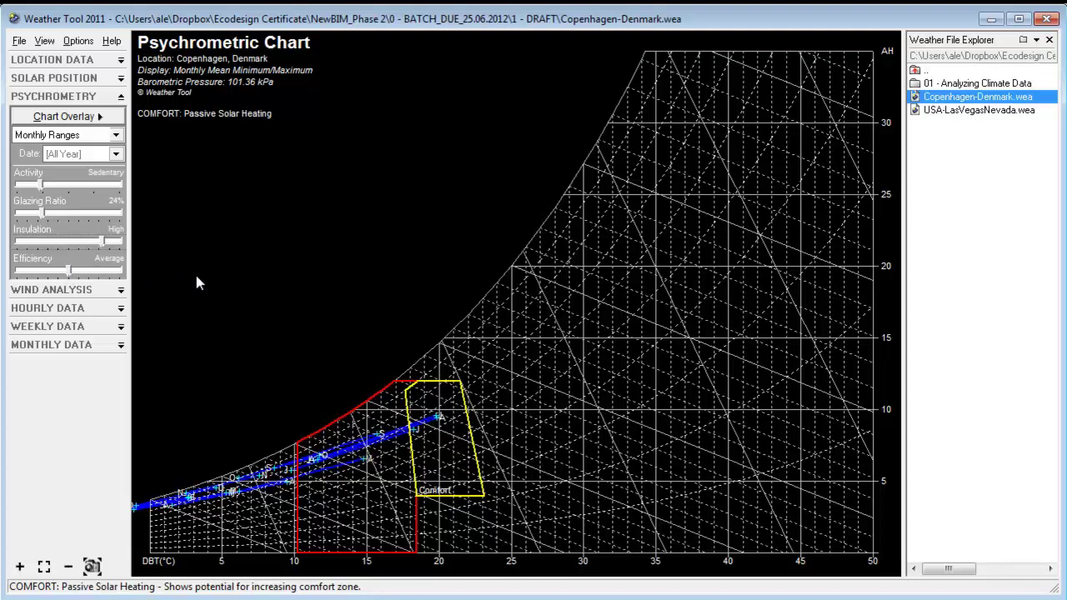
- Tick all six techniques under Multiple Techniques and apply them to the chart
right_click(341, 325)
click(446, 546)
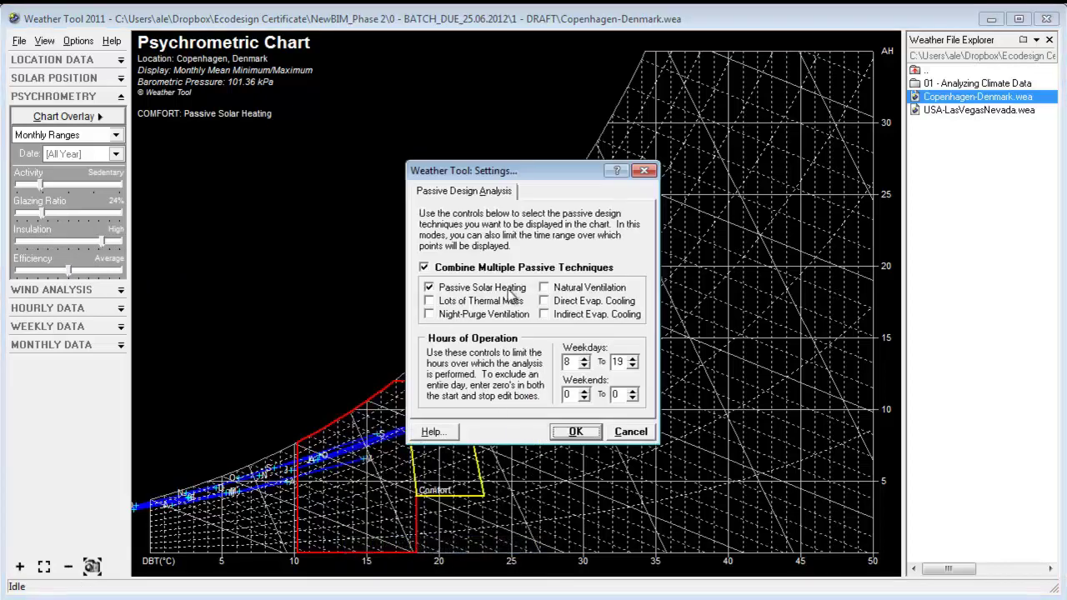
click(437, 302)
click(546, 288)
click(547, 301)
click(546, 315)
click(575, 432)
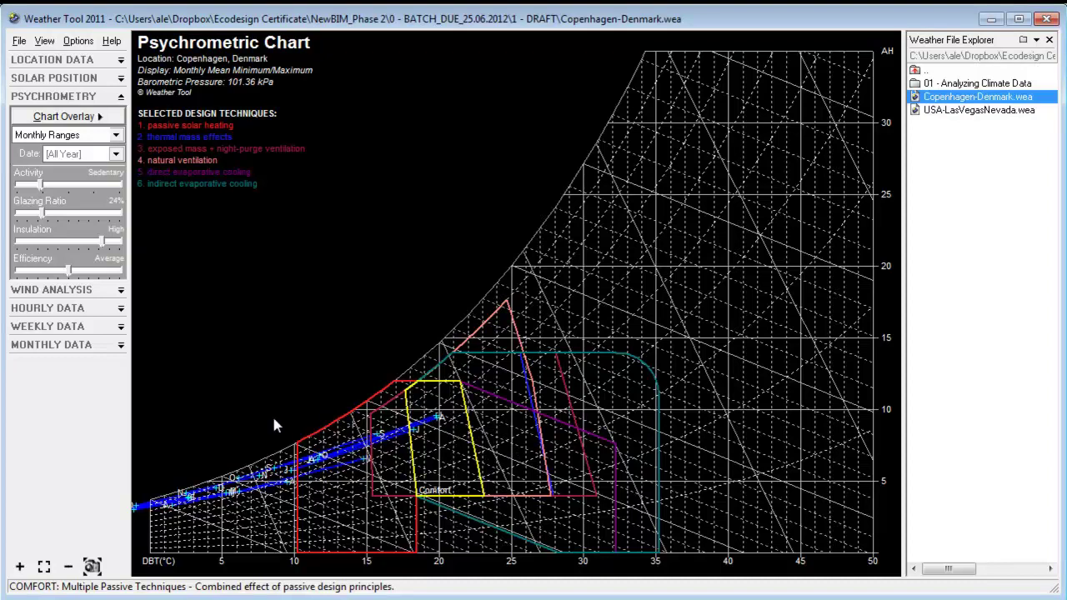
- Select USA-LasVegasNevada.wea in the Weather File Explorer
click(1004, 111)
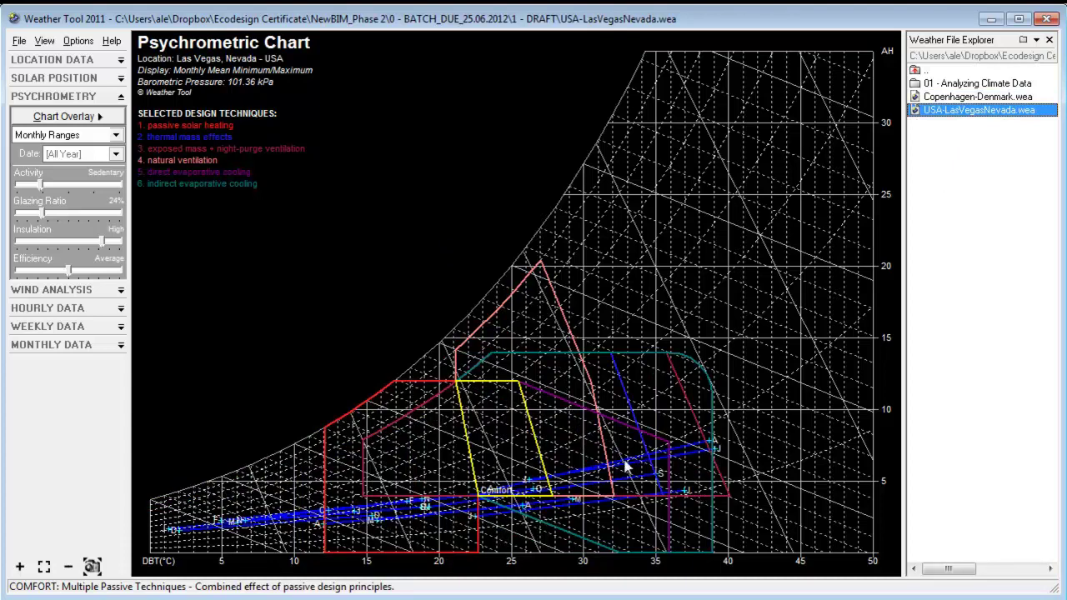
- Overlay the active cooling strategy zones and reload Copenhagen-Denmark.wea onto the psychrometric chart
right_click(456, 486)
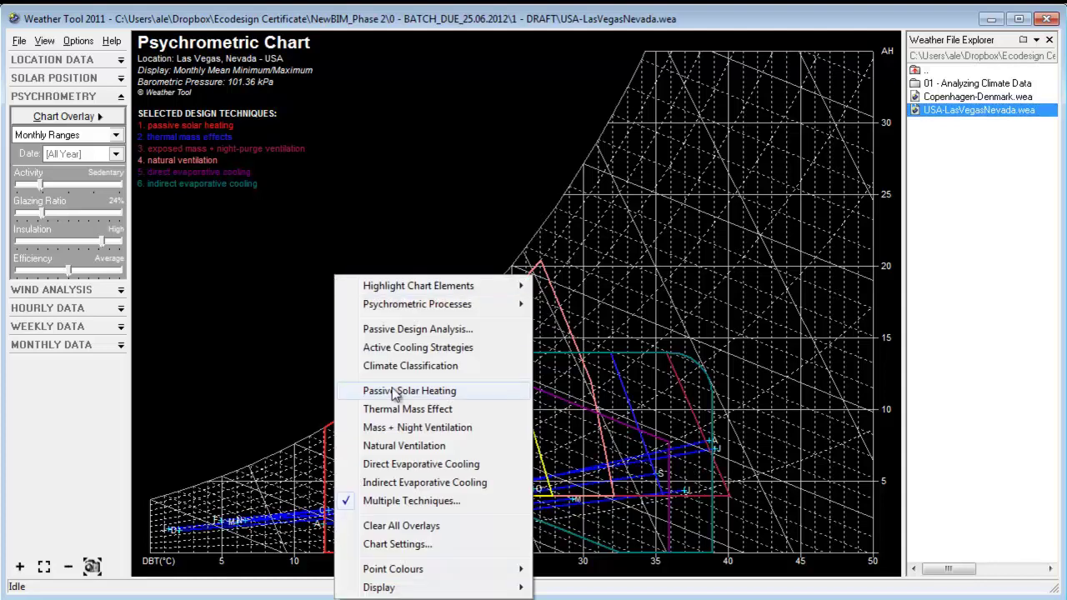
click(427, 357)
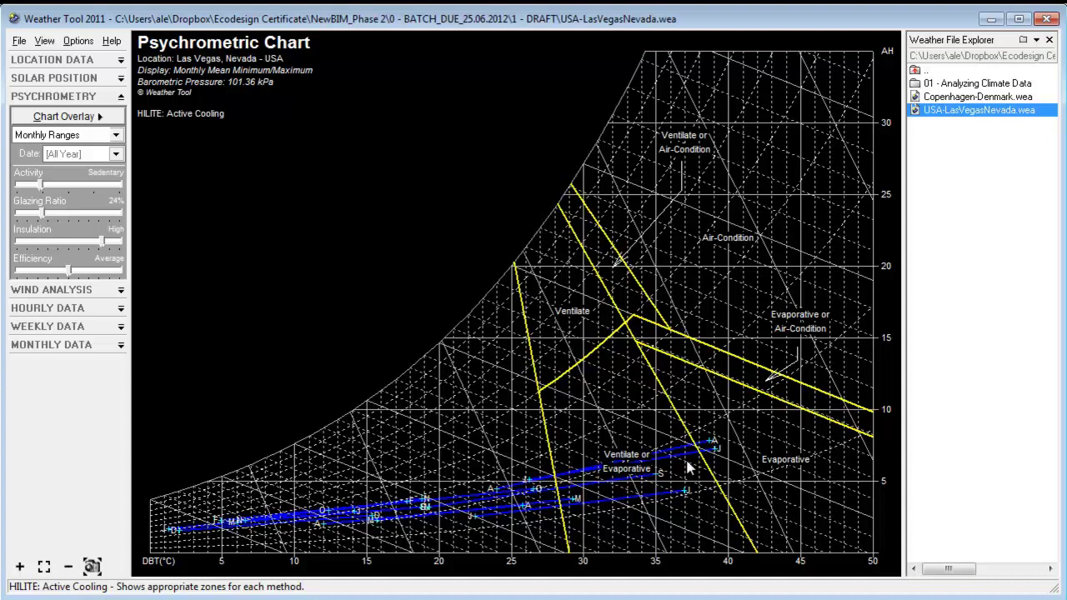
click(972, 99)
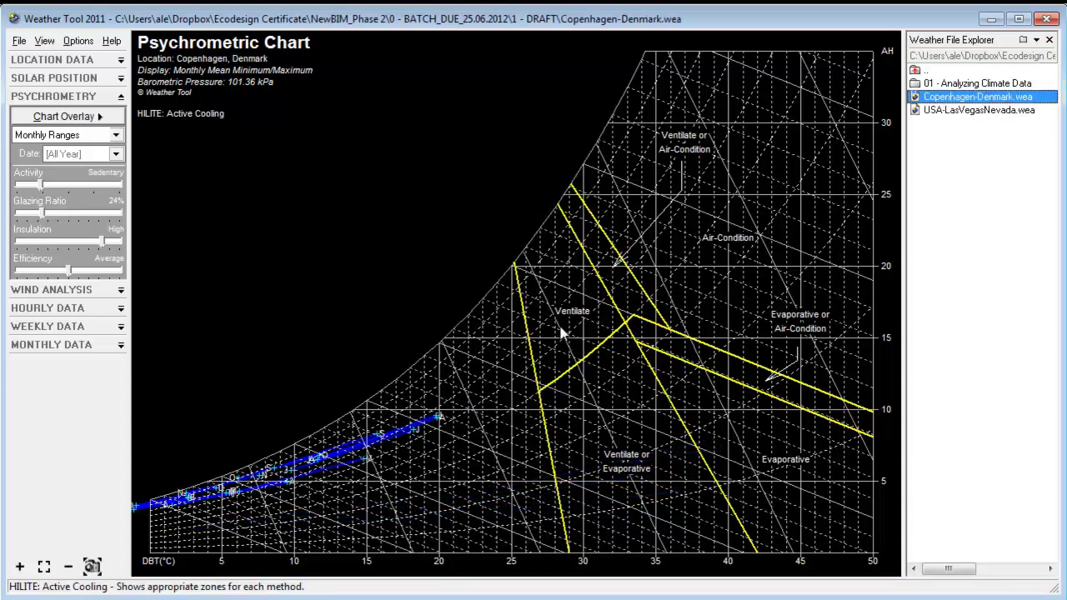
- Show a Summer Max. Temperature wind rose, toggling the frequency/humidity/rainfall comparison on and off
click(112, 290)
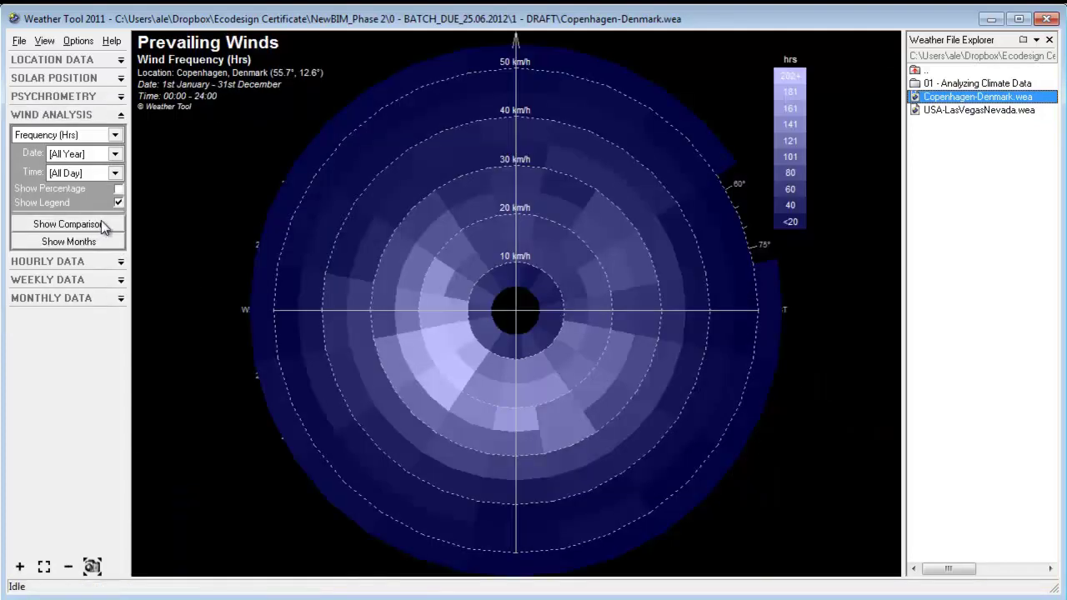
click(106, 155)
click(96, 182)
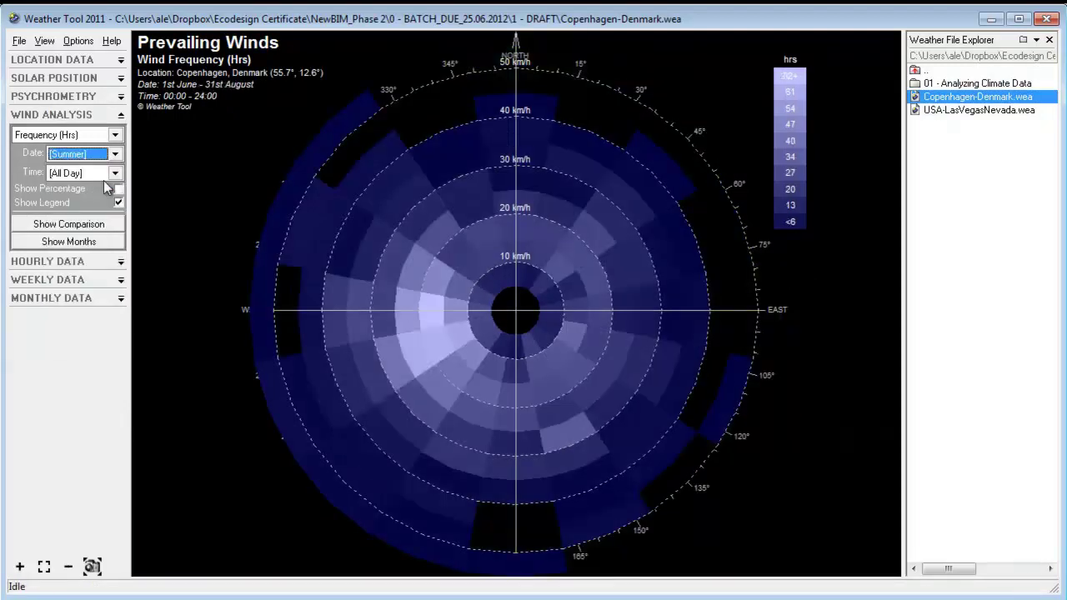
click(115, 136)
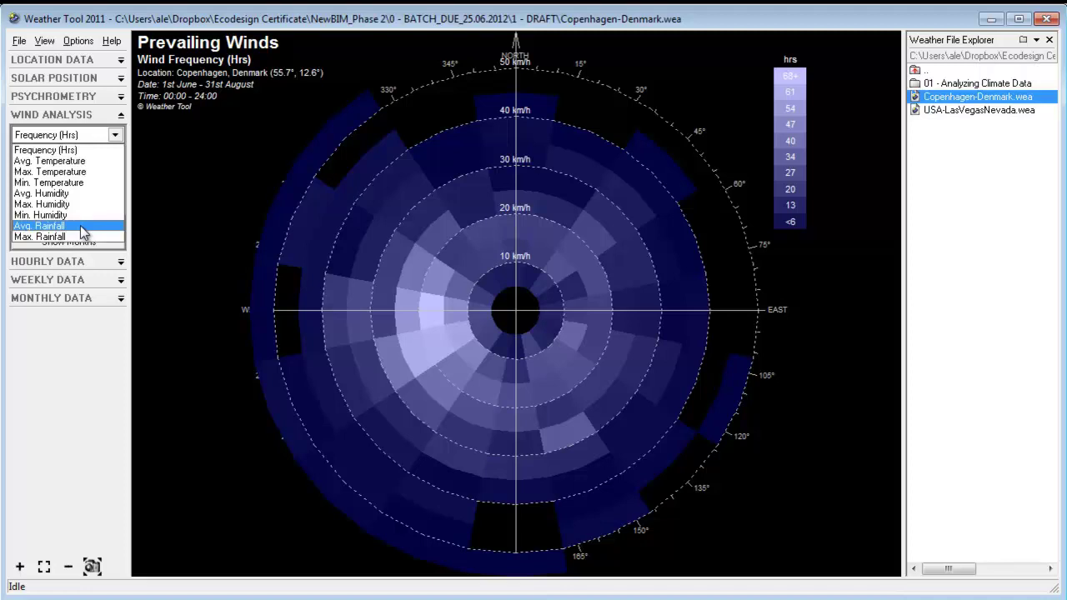
click(98, 172)
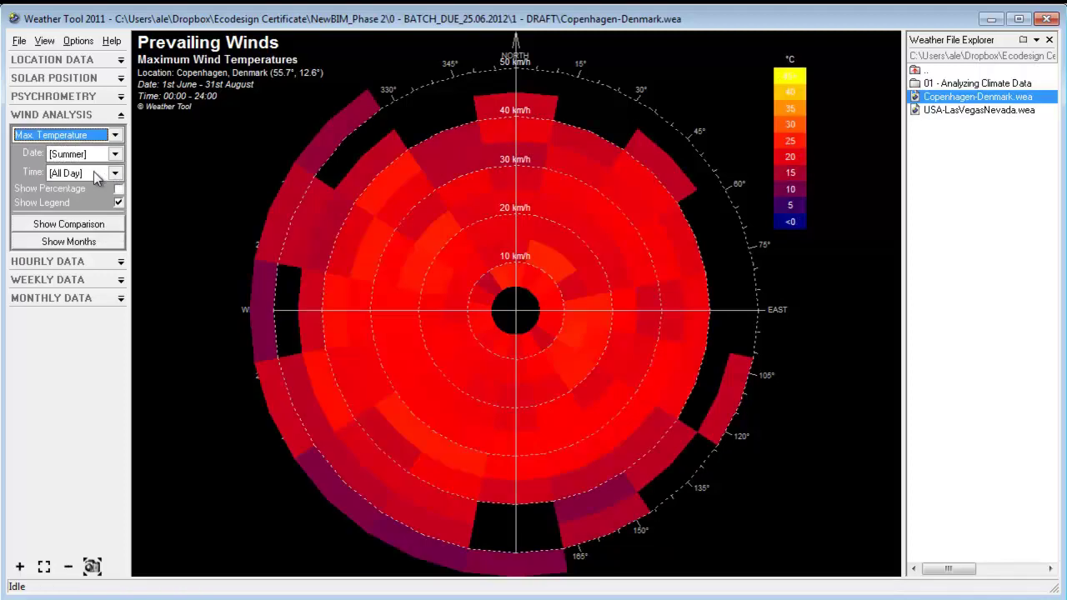
click(115, 227)
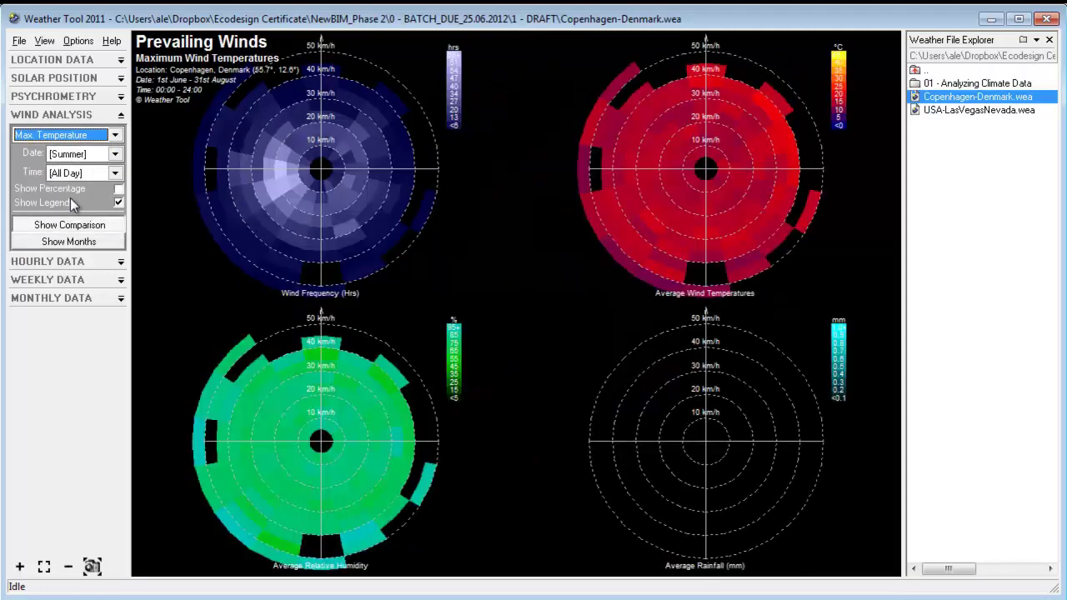
click(72, 226)
- In Hourly Data, jump to the Hottest Day (Peak), then the Brightest Sunny Day
click(86, 265)
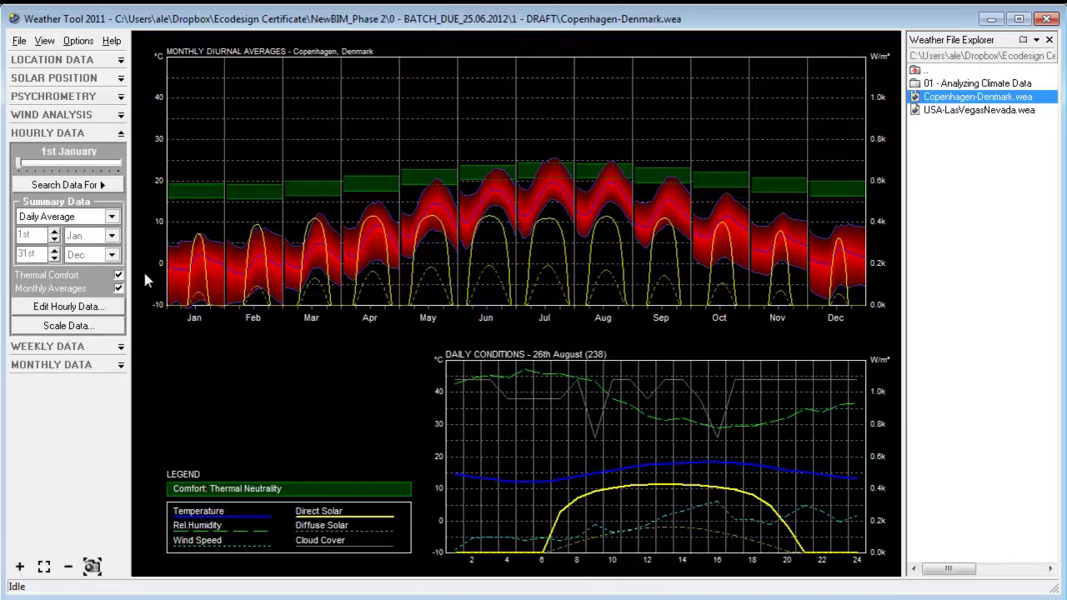
click(67, 184)
click(203, 187)
click(102, 184)
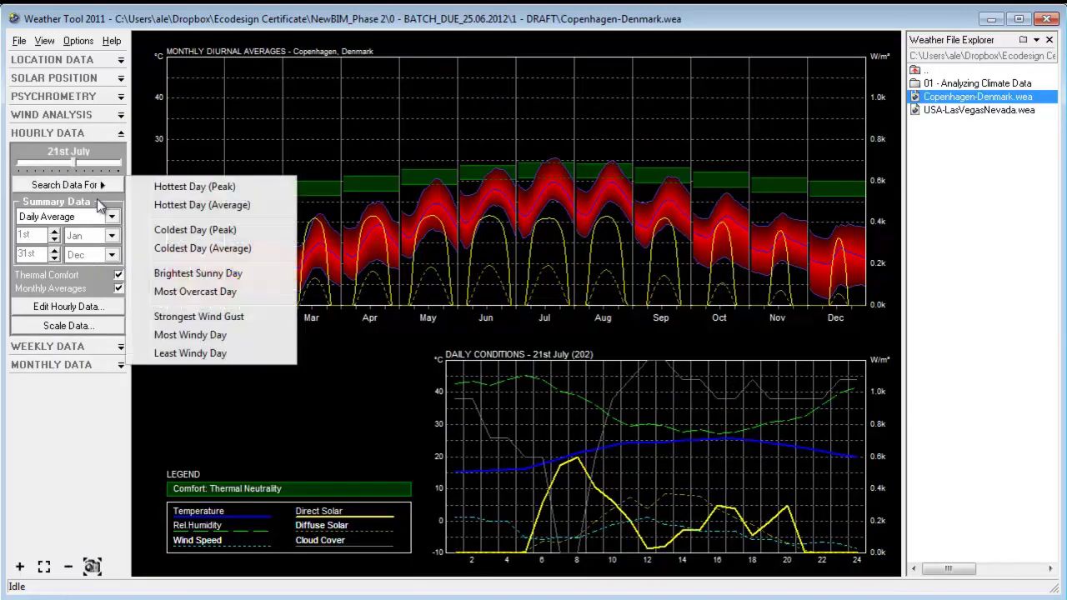
click(183, 277)
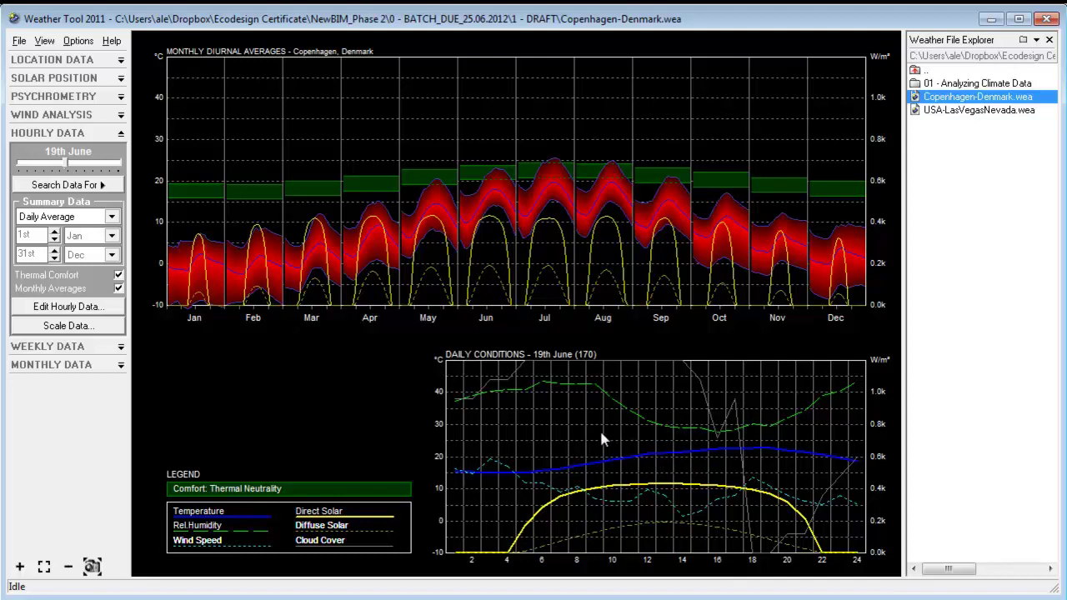
- Orbit the weekly 3D temperature surface and try front, then perspective projection
click(121, 347)
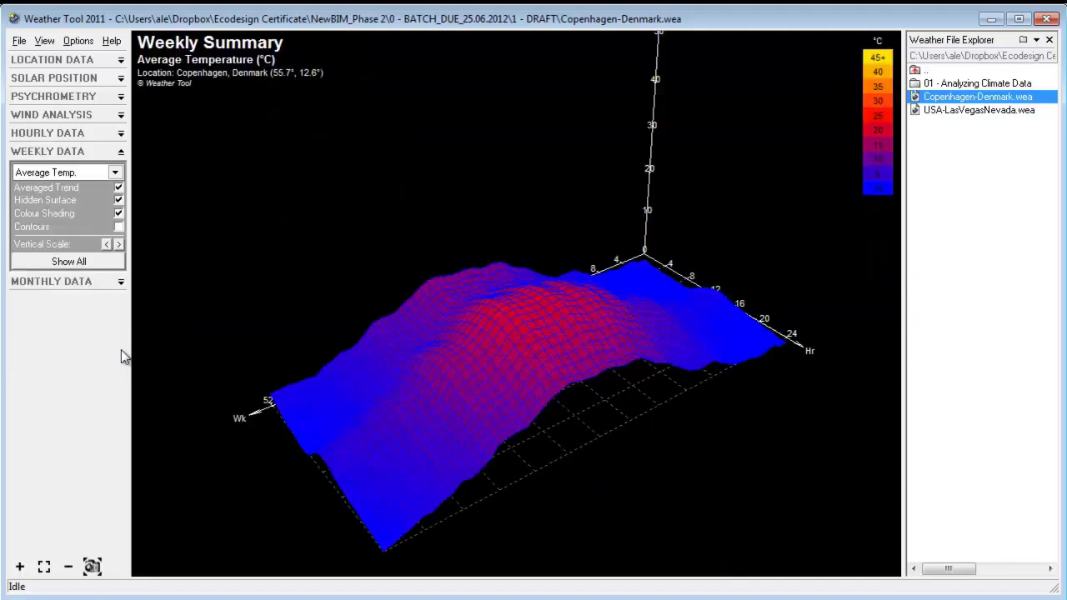
mouse_move(279, 373)
mouse_down()
mouse_move(292, 310)
mouse_move(567, 374)
mouse_move(496, 373)
mouse_move(370, 336)
mouse_move(345, 381)
mouse_move(291, 374)
mouse_move(286, 323)
mouse_up()
right_click(278, 292)
mouse_move(337, 476)
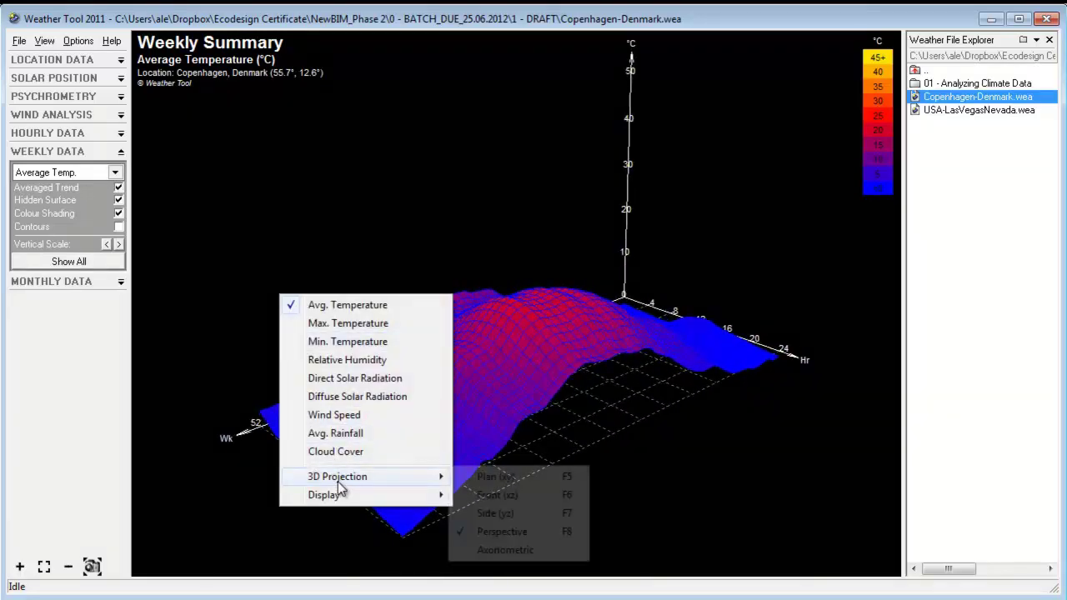
click(521, 495)
right_click(400, 297)
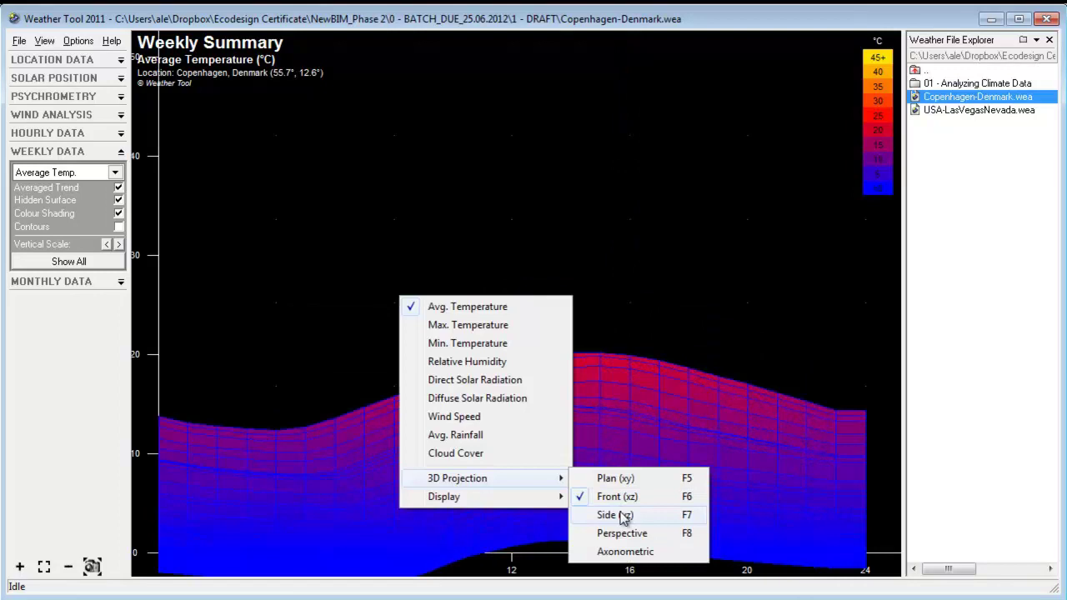
click(620, 533)
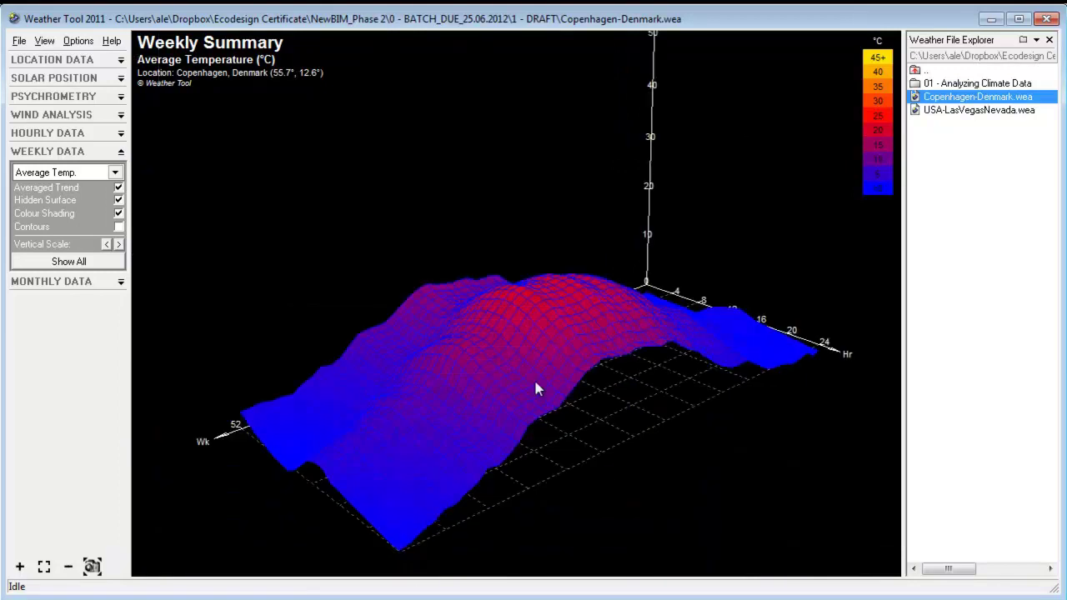
- Uncheck Averaged Trend and Hidden Surface, re-orbit the raw surface, then show Monthly Data
click(119, 188)
click(119, 201)
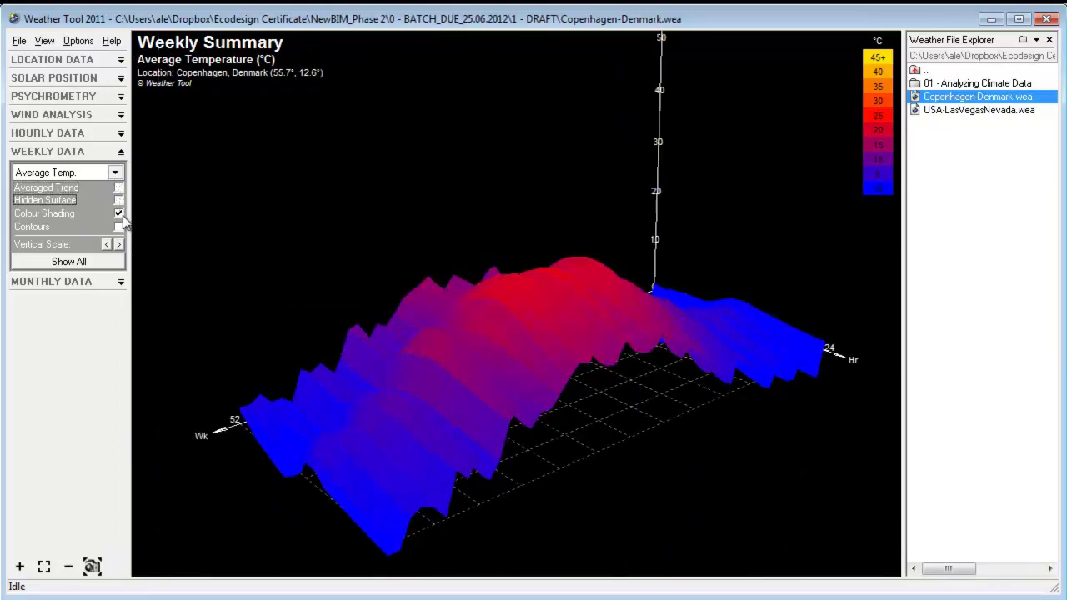
mouse_move(304, 356)
mouse_down()
mouse_move(334, 350)
mouse_move(281, 374)
mouse_move(293, 341)
mouse_up()
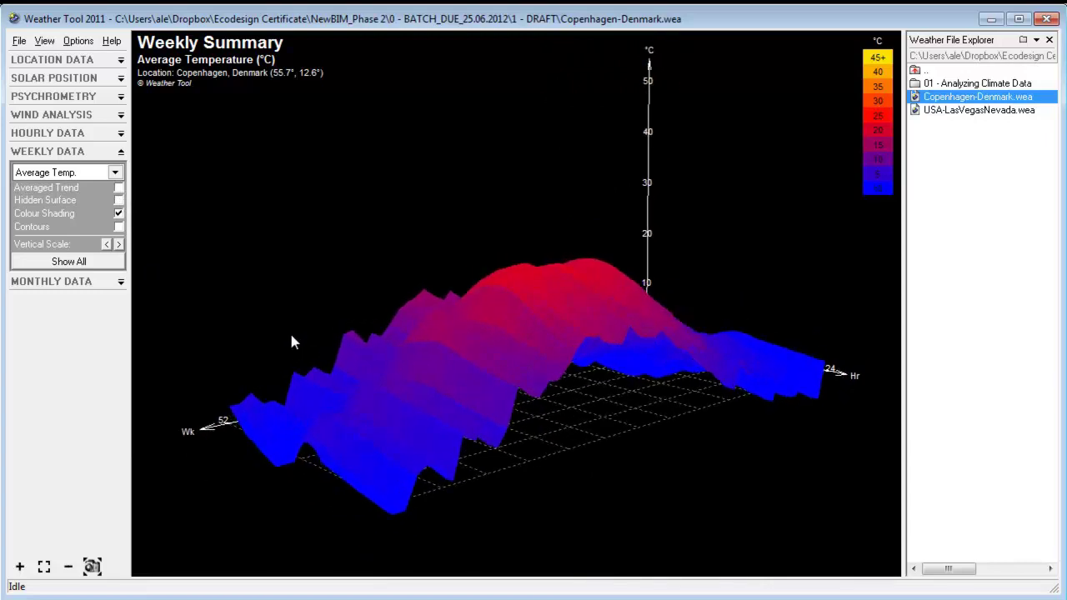
click(109, 283)
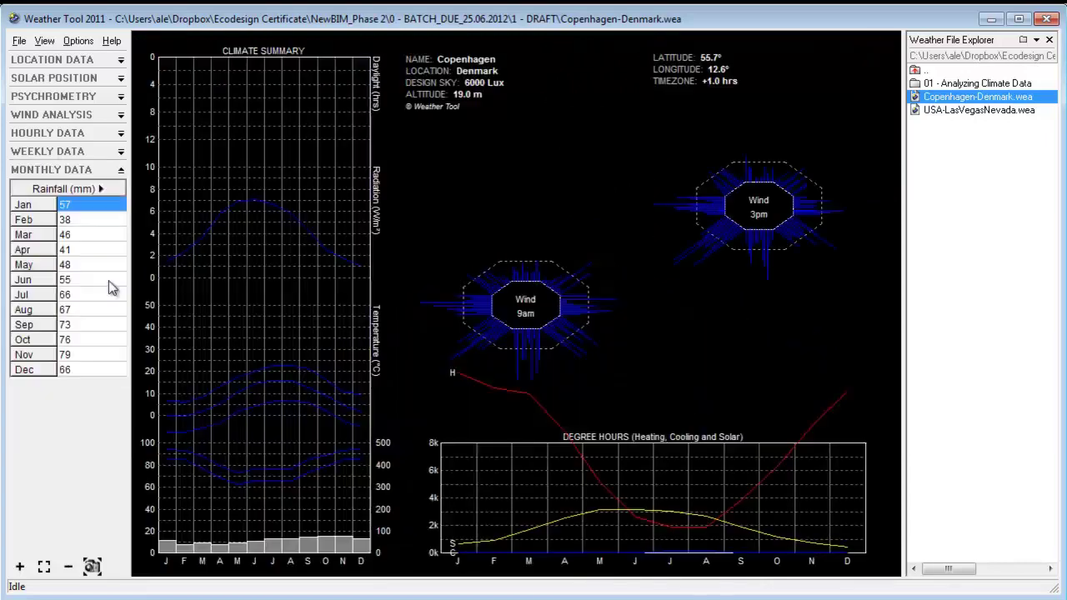
- Enter 70 mm as July's rainfall in the Monthly Data table
click(97, 194)
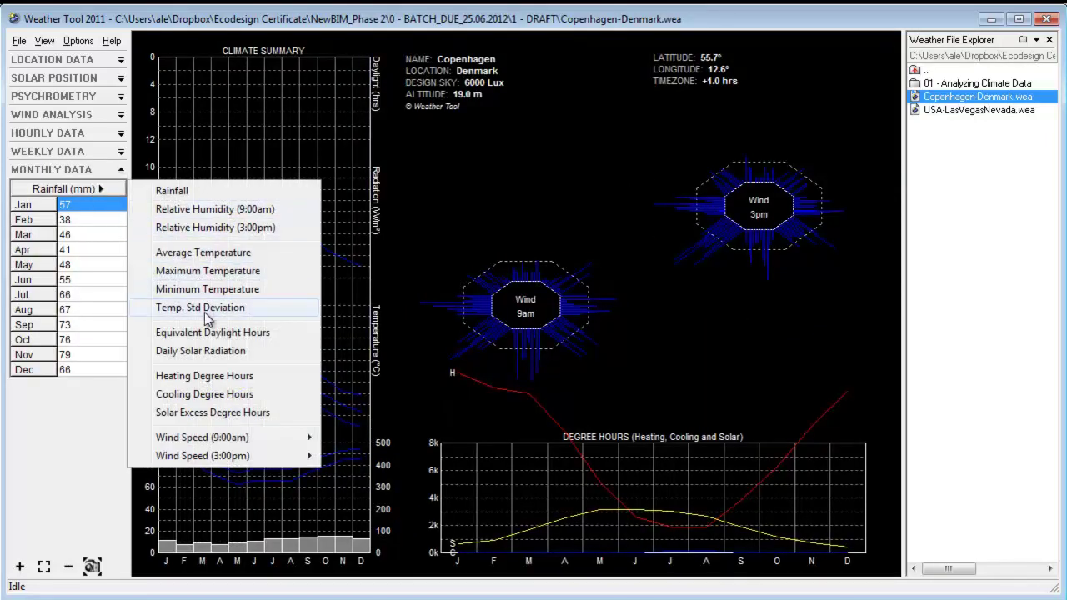
click(87, 221)
click(83, 263)
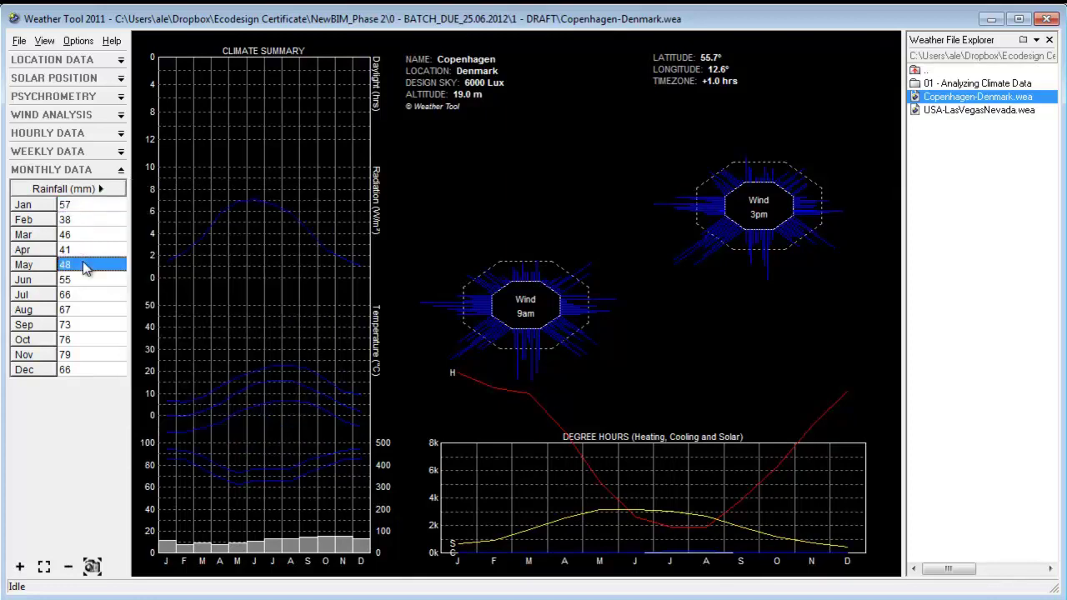
click(88, 296)
text(70)
key(Return)
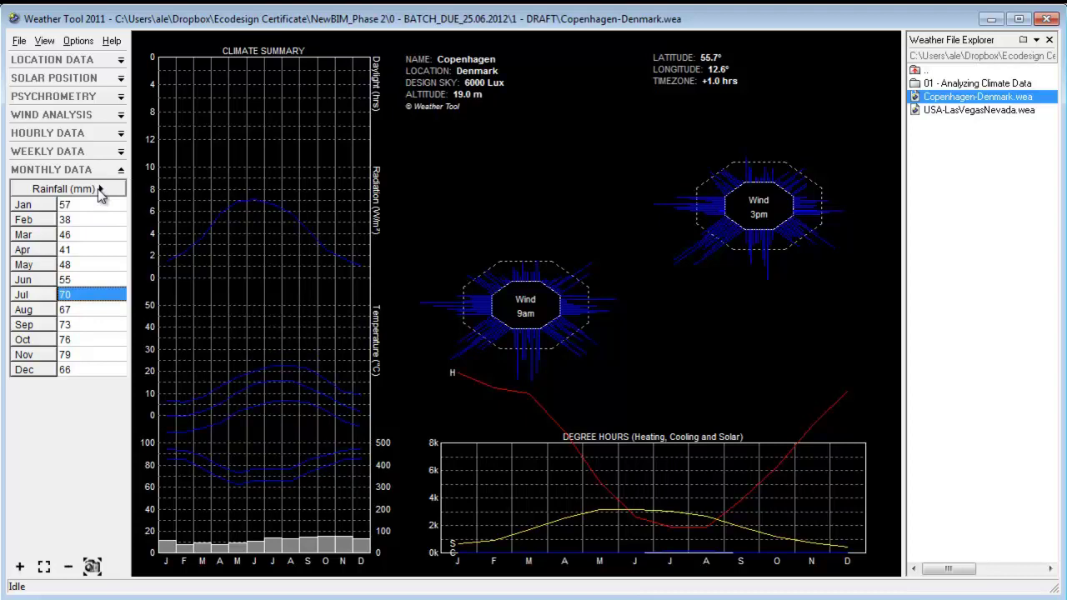